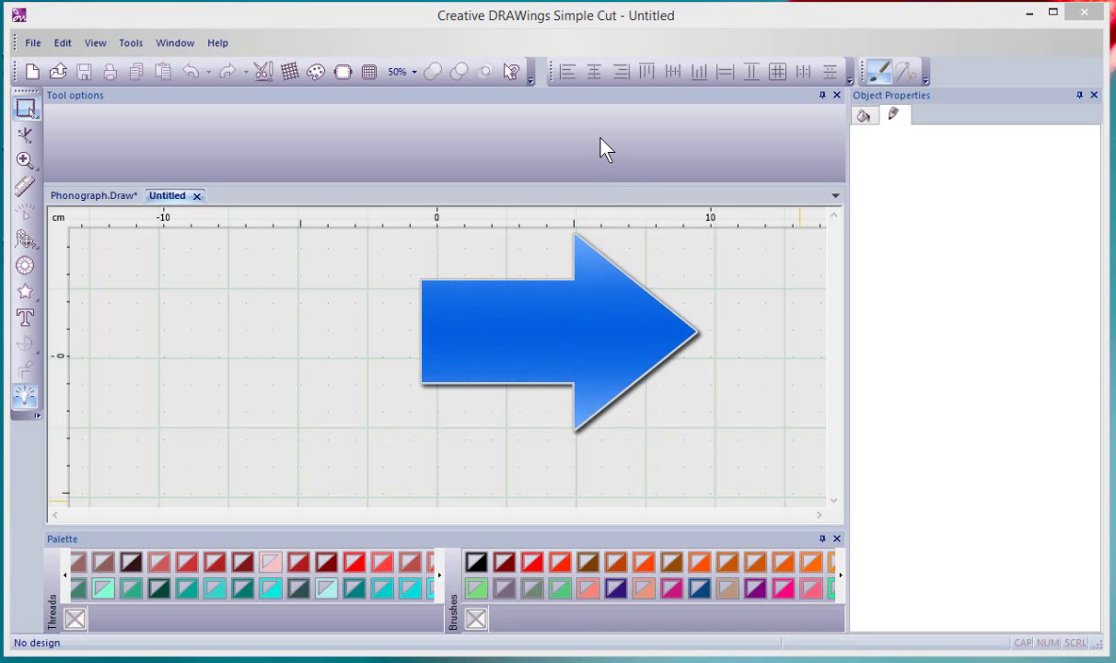
# - Create a new design with only Stencil enabled, dropping Cut, Embroidery, Crystals and Paint
pyautogui.click(486, 26)
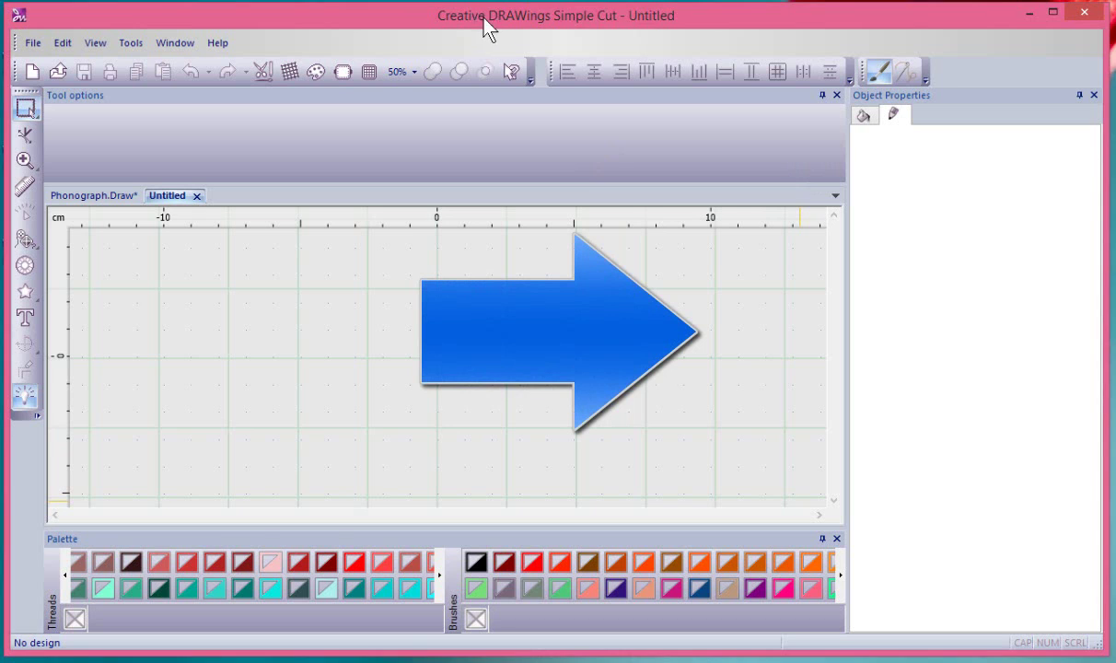
pyautogui.click(33, 72)
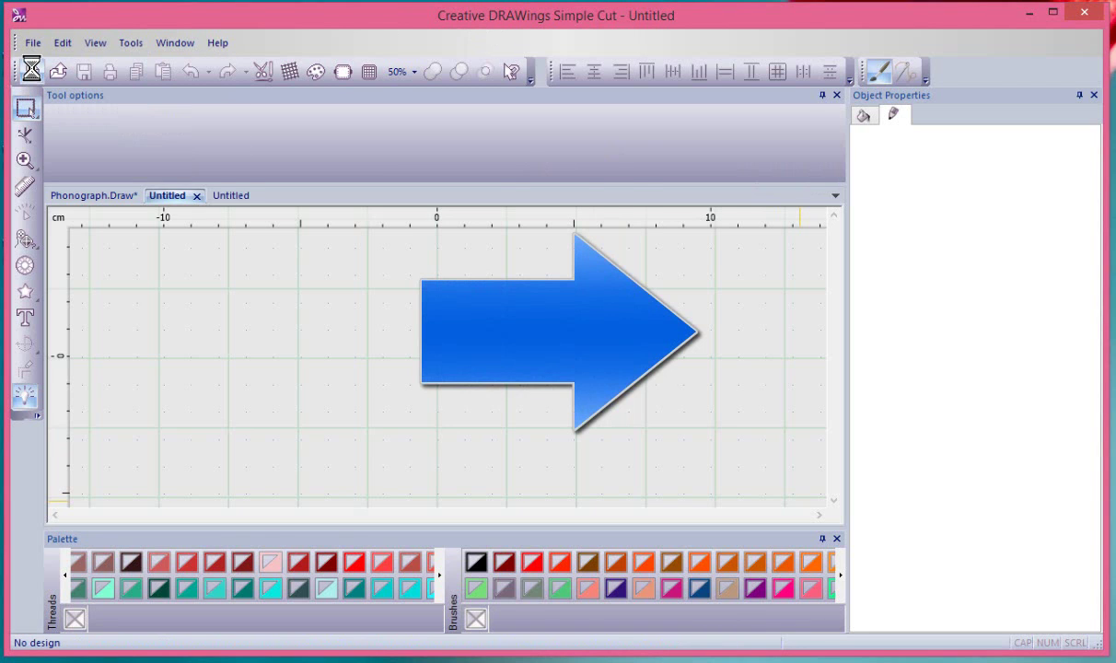
pyautogui.click(394, 166)
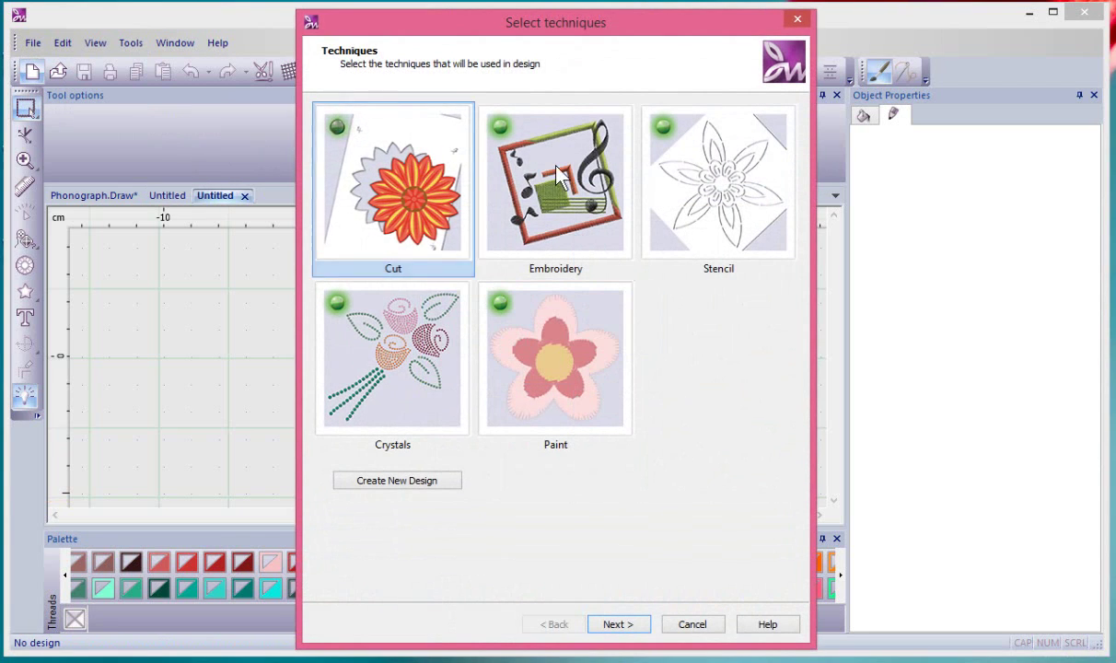
pyautogui.click(571, 179)
pyautogui.click(398, 373)
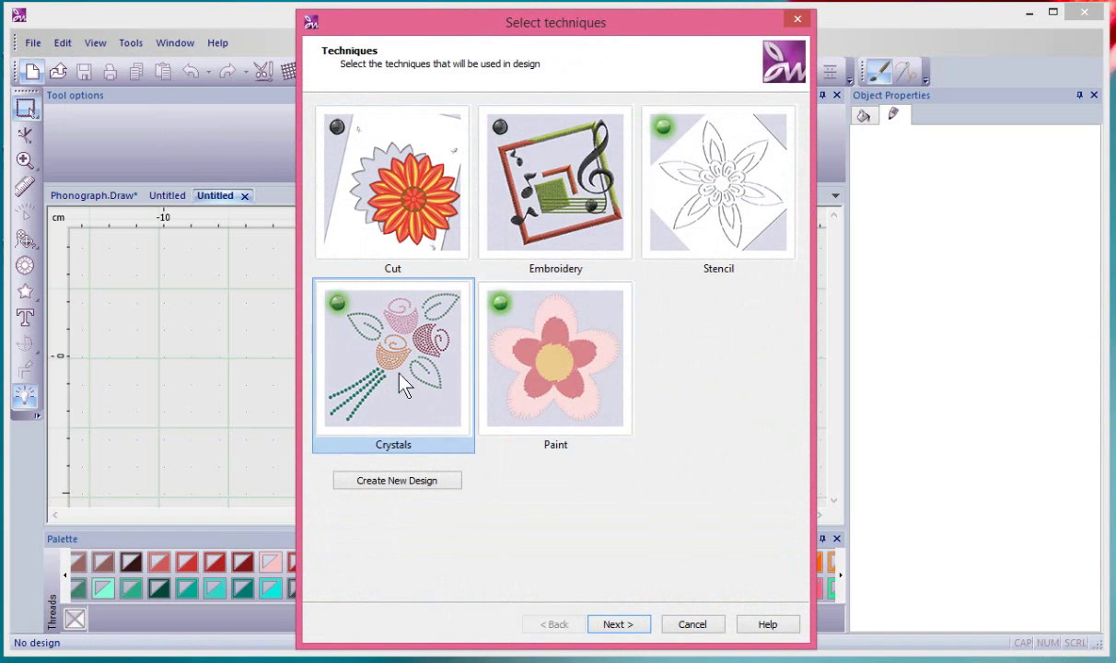
pyautogui.click(559, 367)
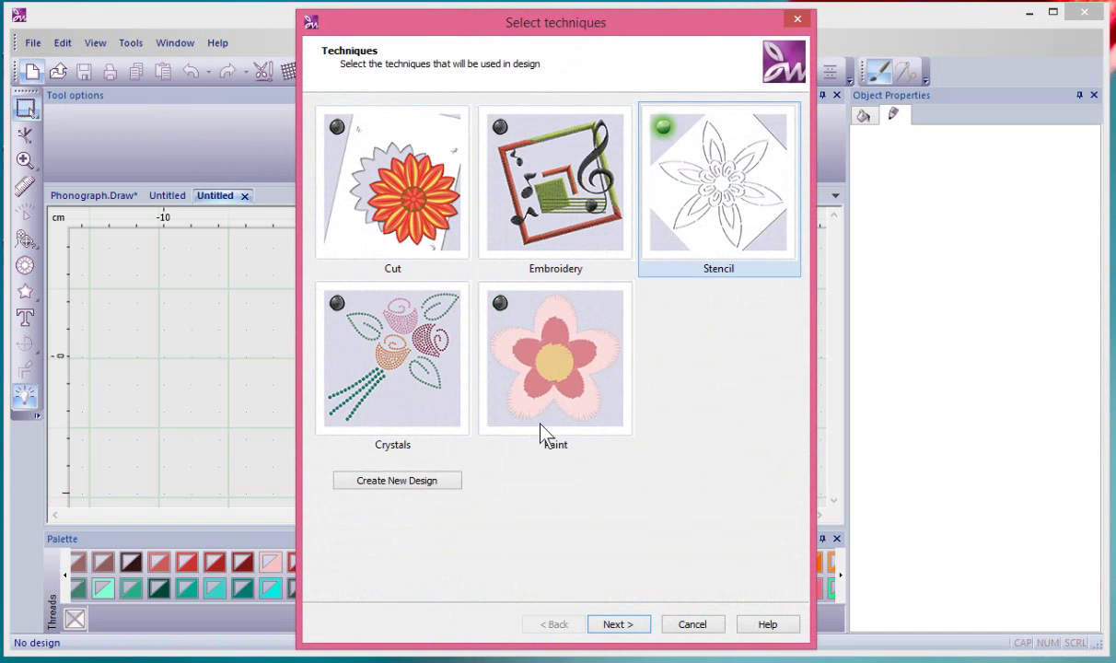
pyautogui.click(372, 481)
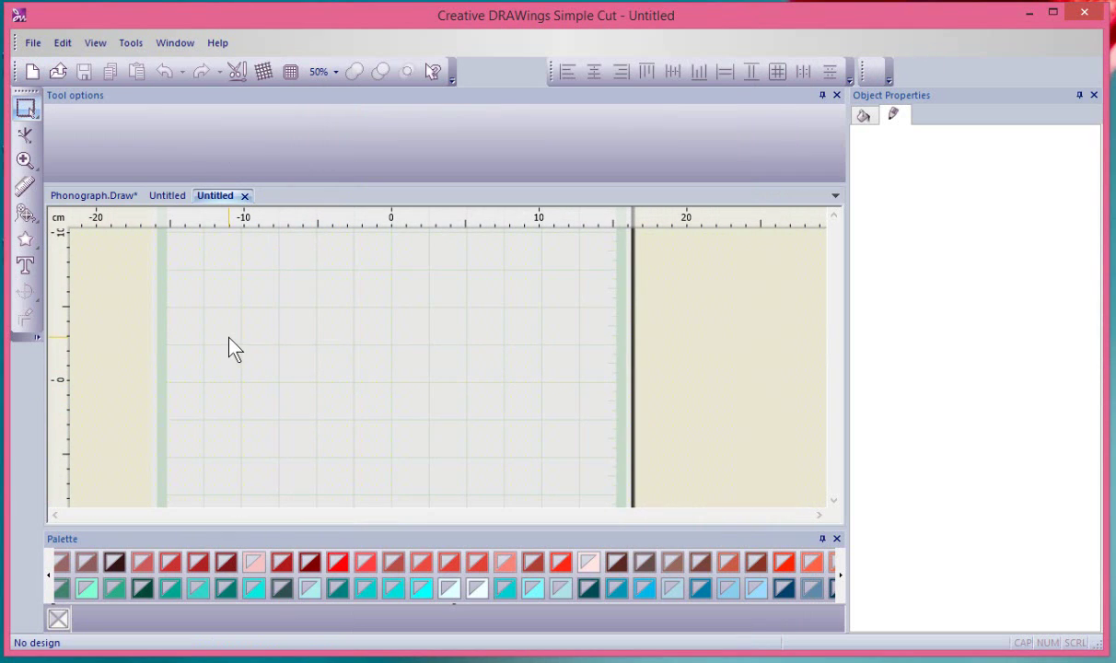
# - Draw a five-pointed star on the left and an ellipse to its right
pyautogui.click(24, 239)
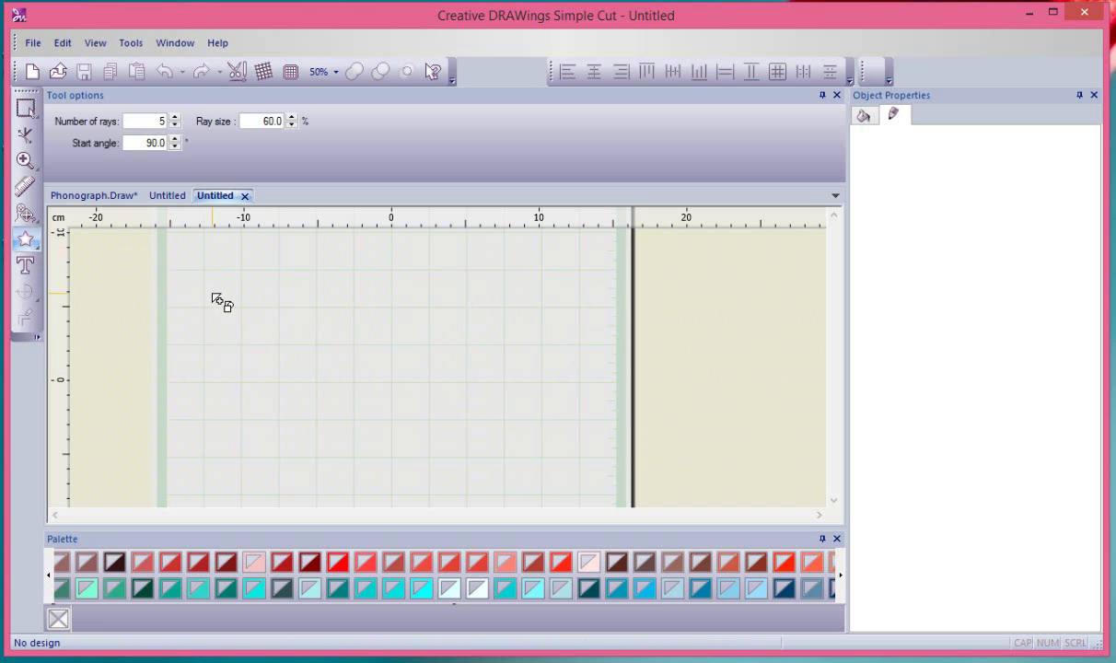
pyautogui.moveTo(214, 295); pyautogui.dragTo(338, 411)
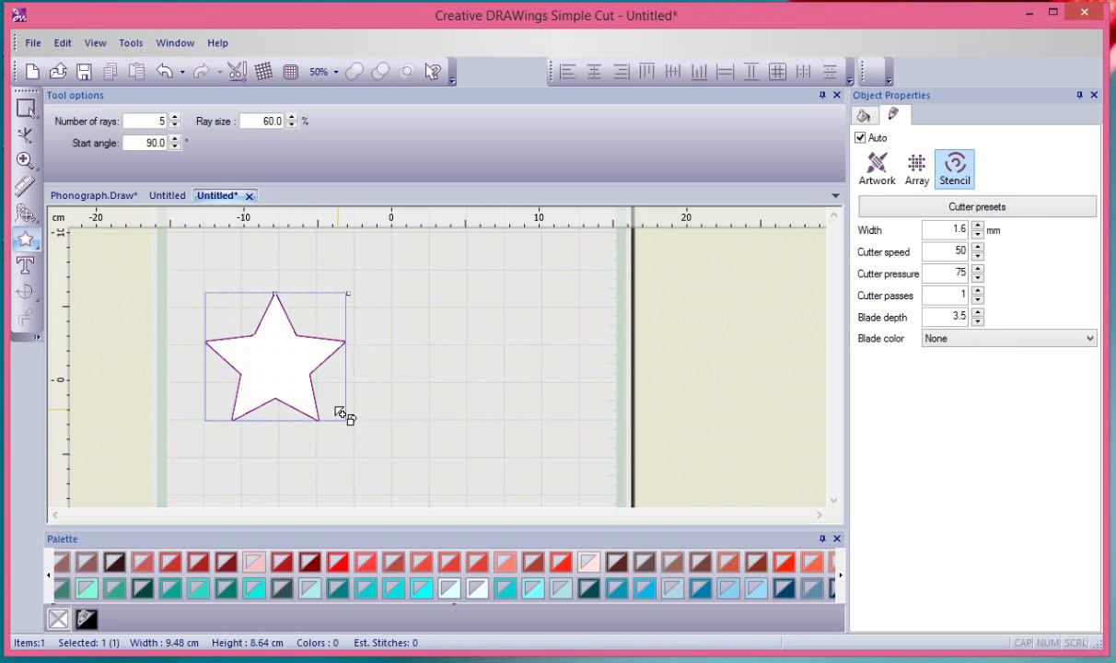
pyautogui.click(25, 239)
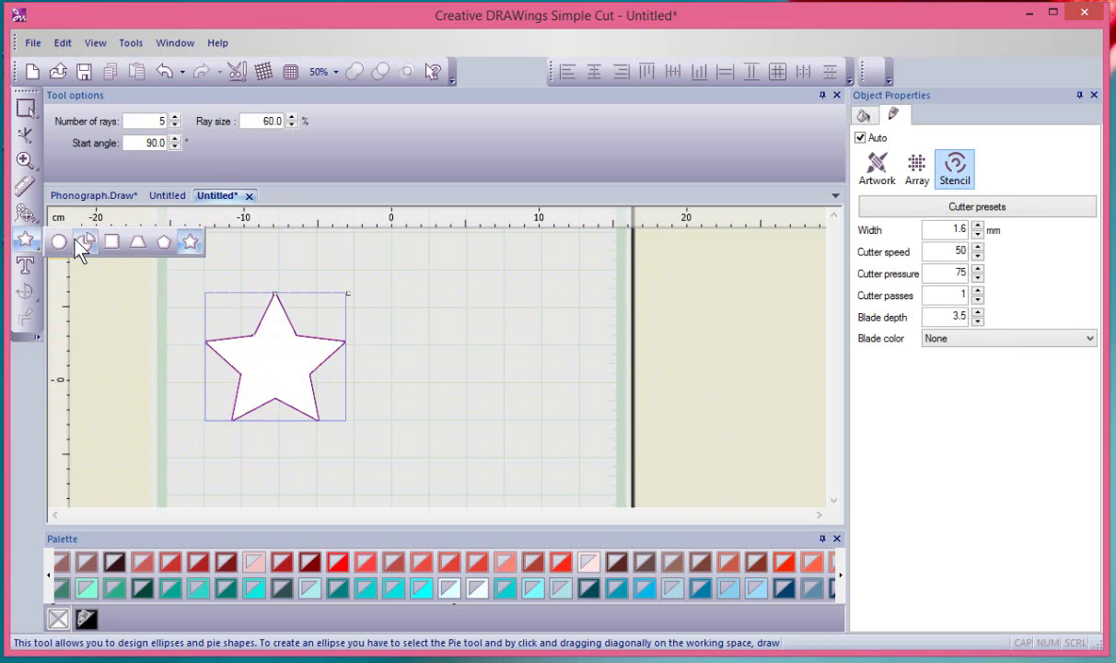
pyautogui.click(58, 241)
pyautogui.moveTo(339, 252); pyautogui.dragTo(512, 362)
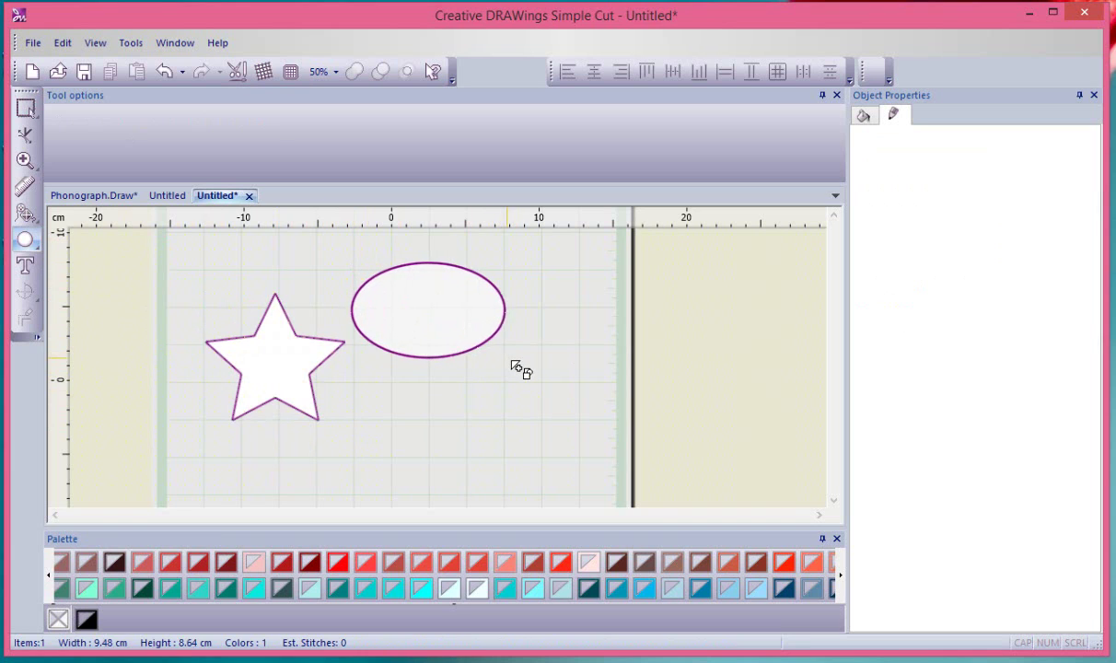
# - Draw an open wavy line with six nodes below the ellipse
pyautogui.click(25, 214)
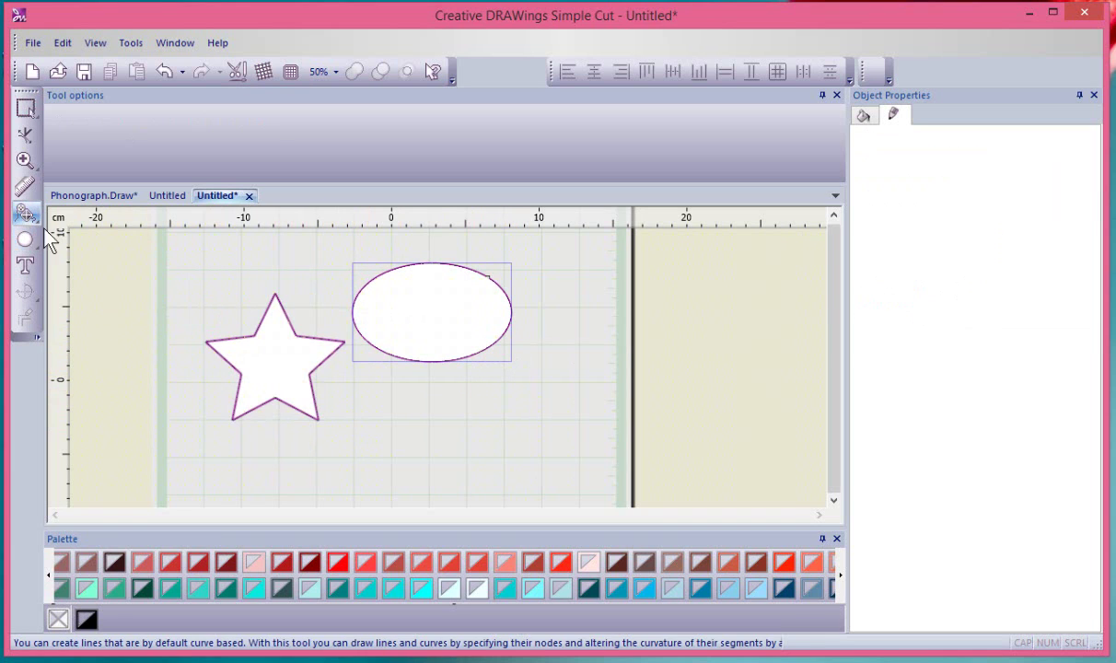
pyautogui.click(370, 420)
pyautogui.click(430, 406)
pyautogui.click(459, 433)
pyautogui.click(508, 408)
pyautogui.click(547, 440)
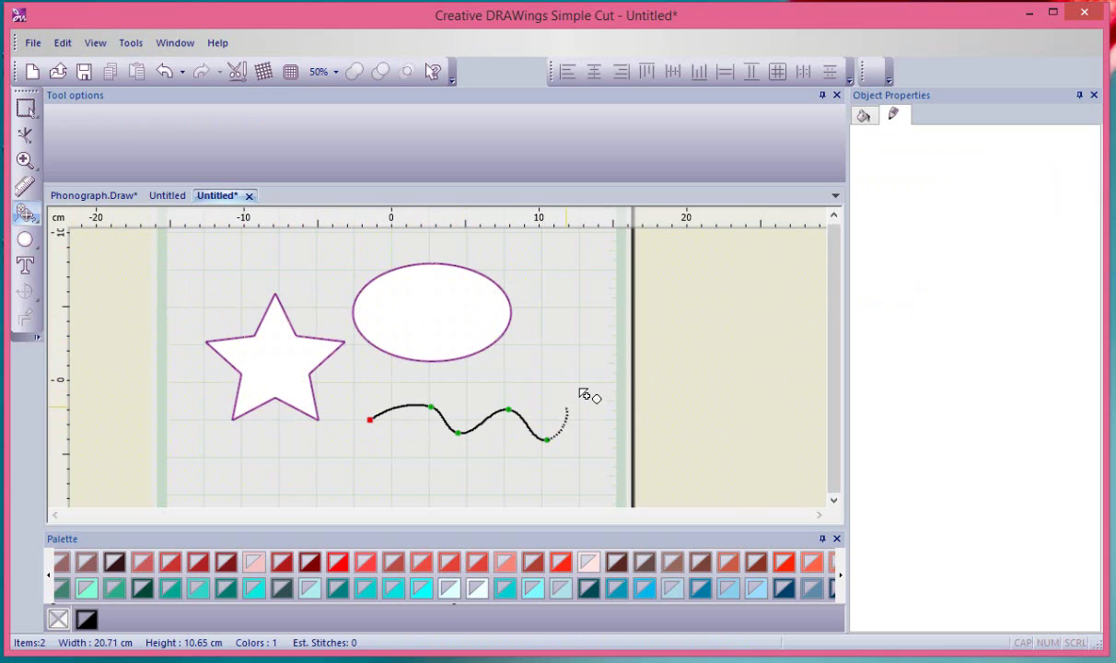
pyautogui.click(578, 388)
pyautogui.press('Return')
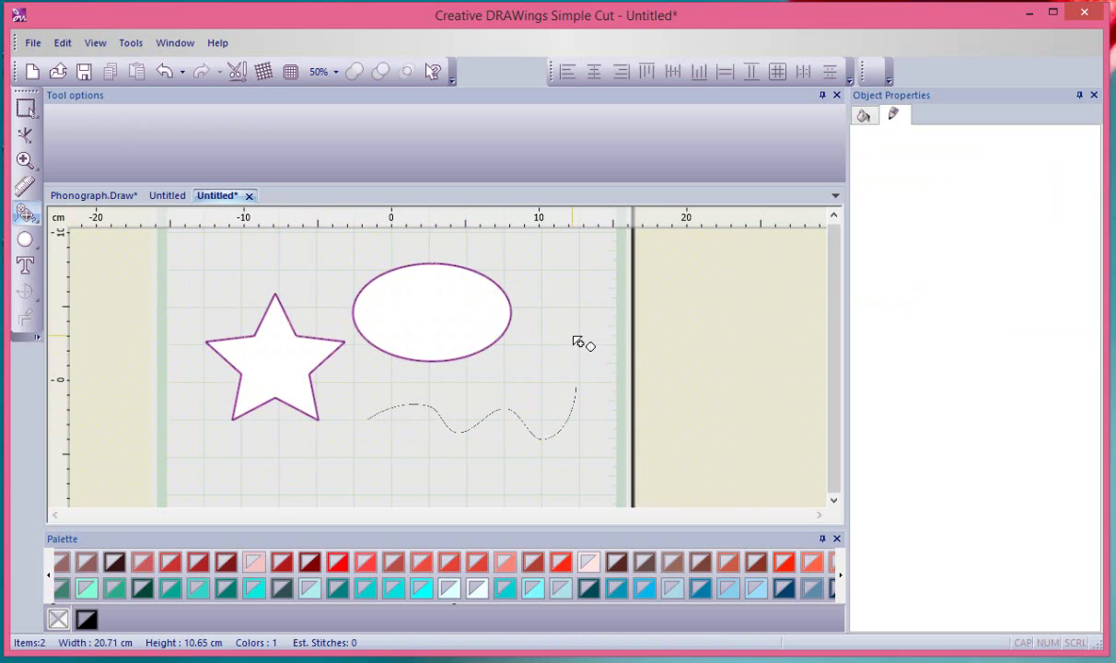
# - Draw a closed kidney-shaped outline to the right of the ellipse
pyautogui.click(543, 298)
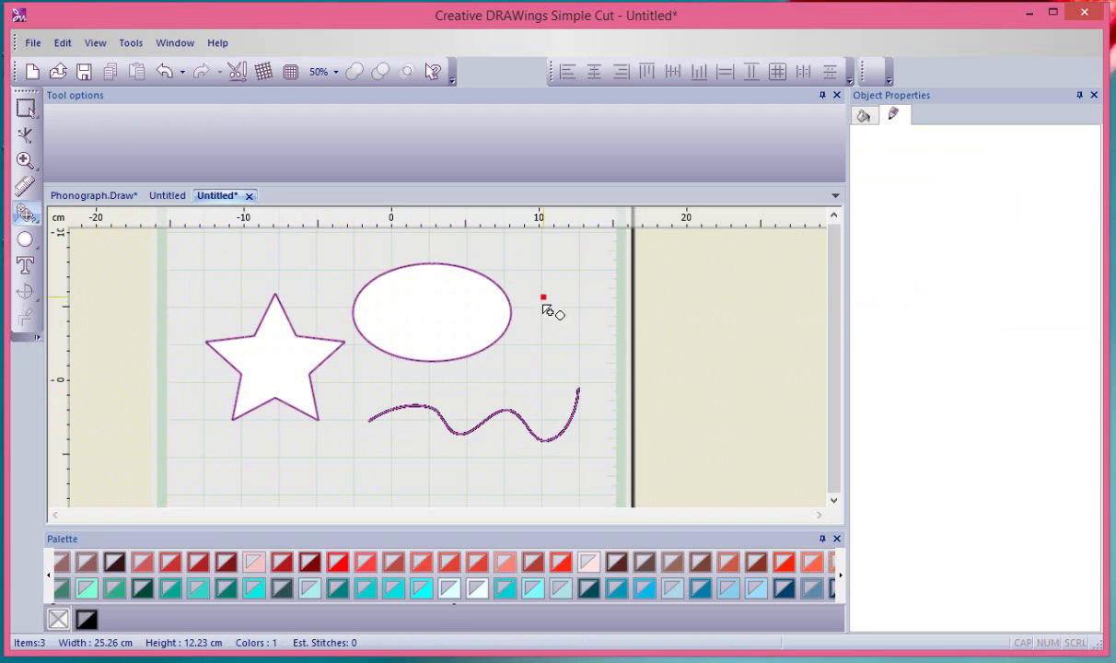
pyautogui.click(526, 340)
pyautogui.click(532, 374)
pyautogui.click(554, 365)
pyautogui.click(565, 316)
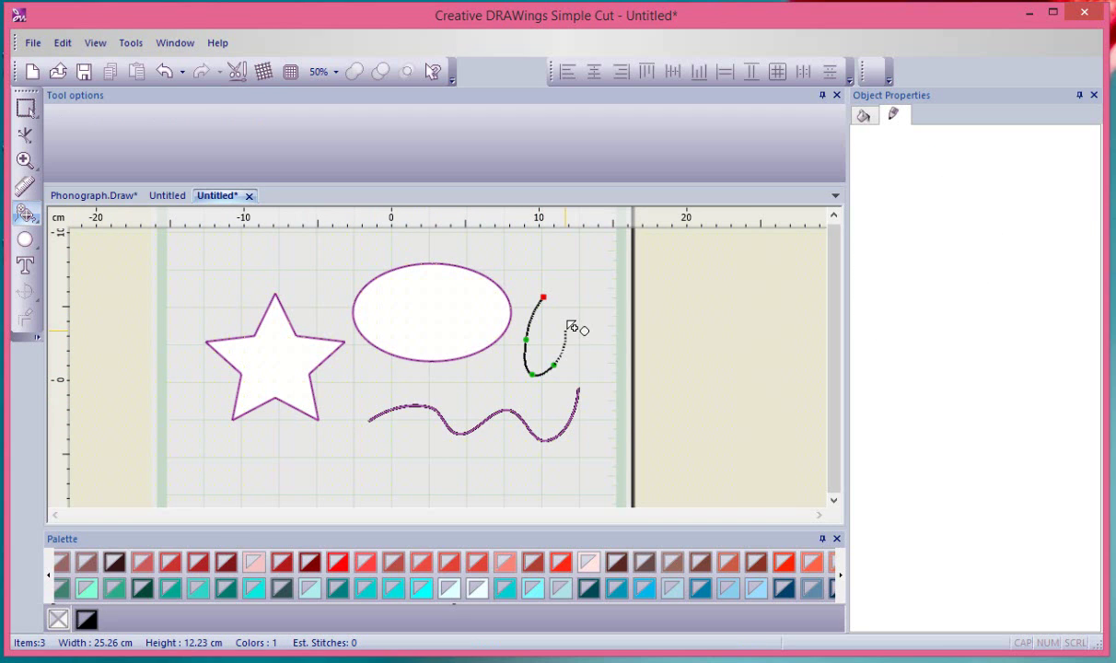
pyautogui.click(571, 262)
pyautogui.click(517, 253)
pyautogui.click(528, 289)
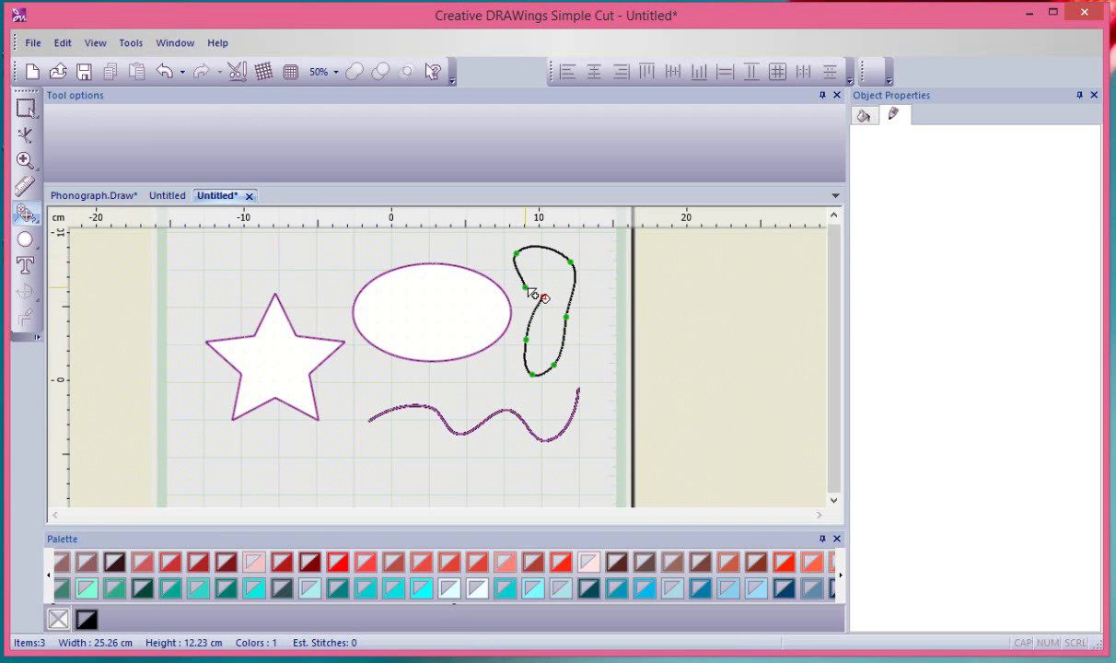
pyautogui.scroll(3, 531, 291)
pyautogui.scroll(1, 532, 293)
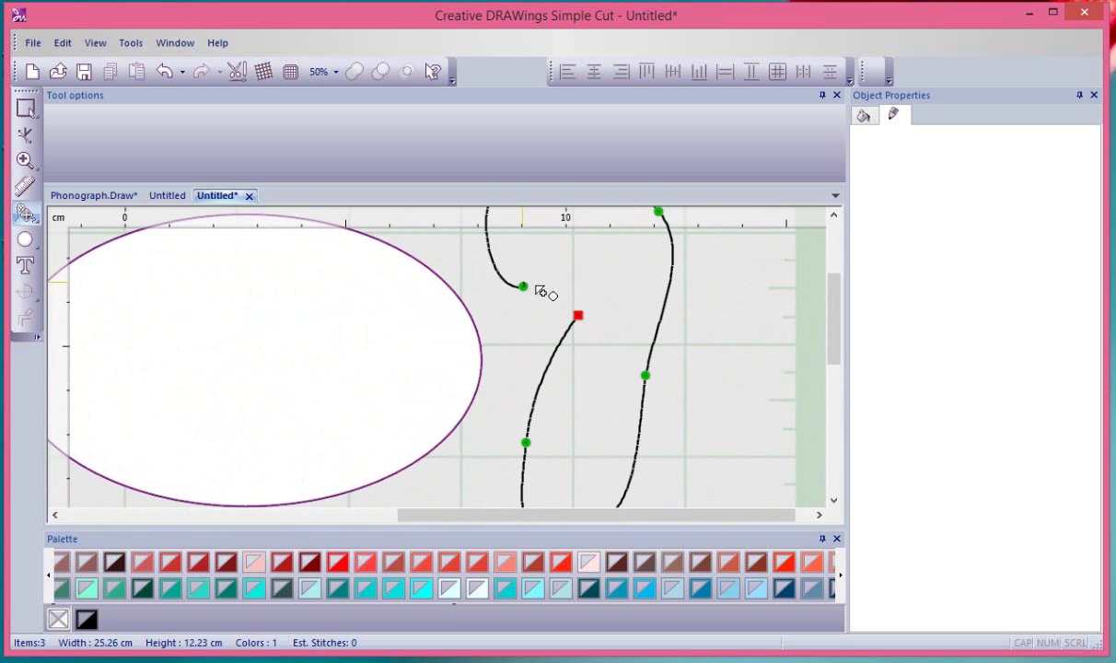
pyautogui.click(579, 318)
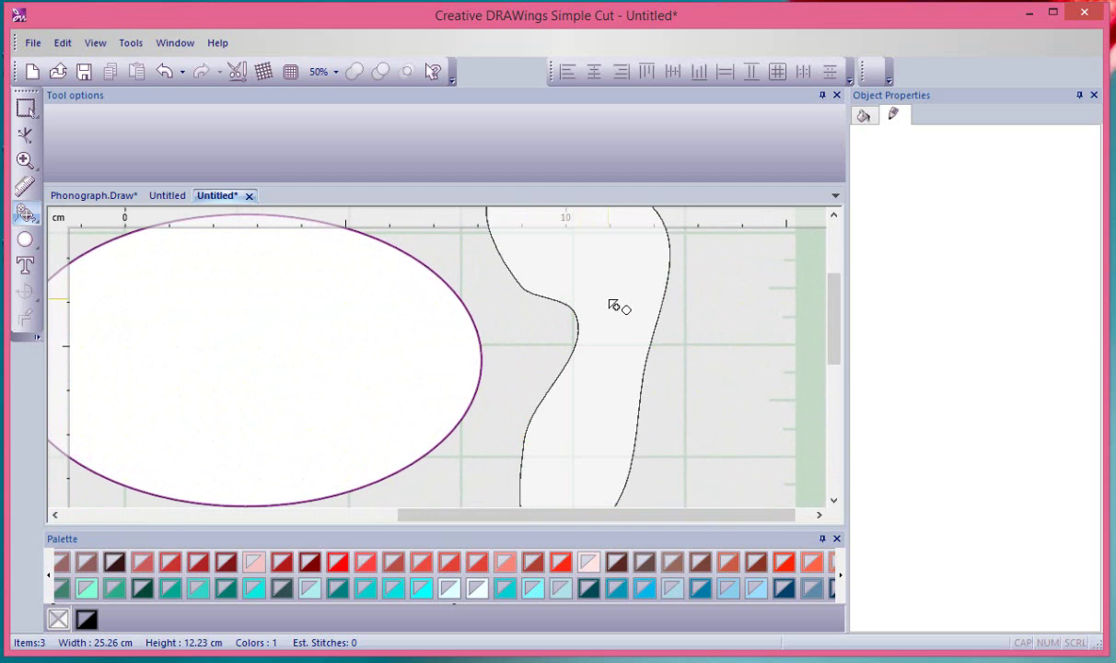
pyautogui.press('Escape')
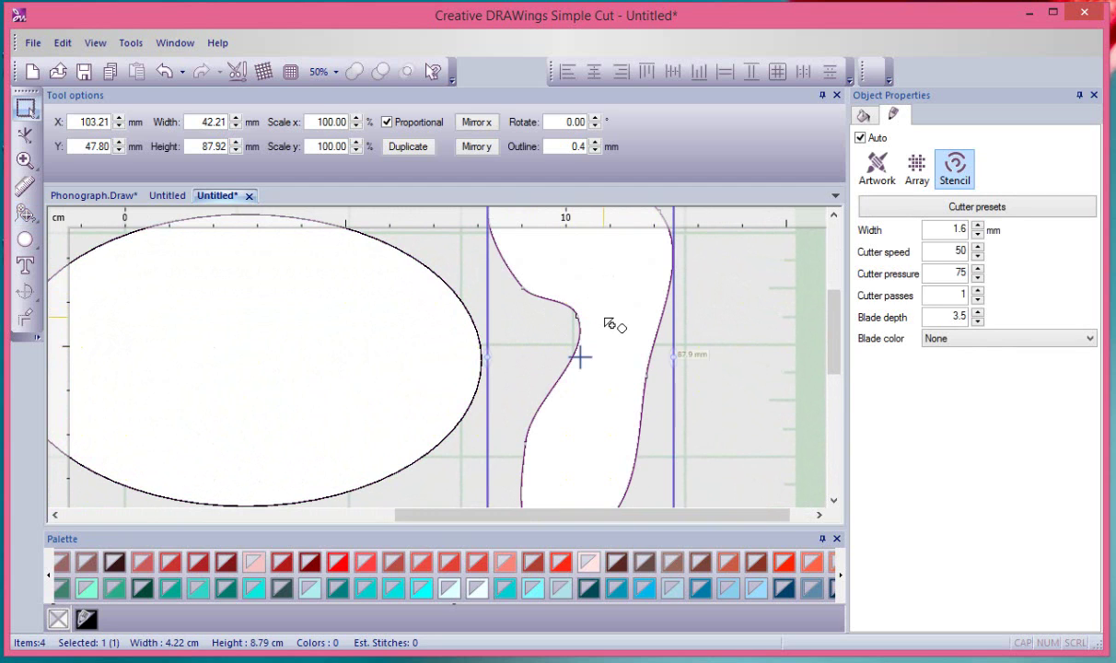
pyautogui.scroll(-4, 615, 339)
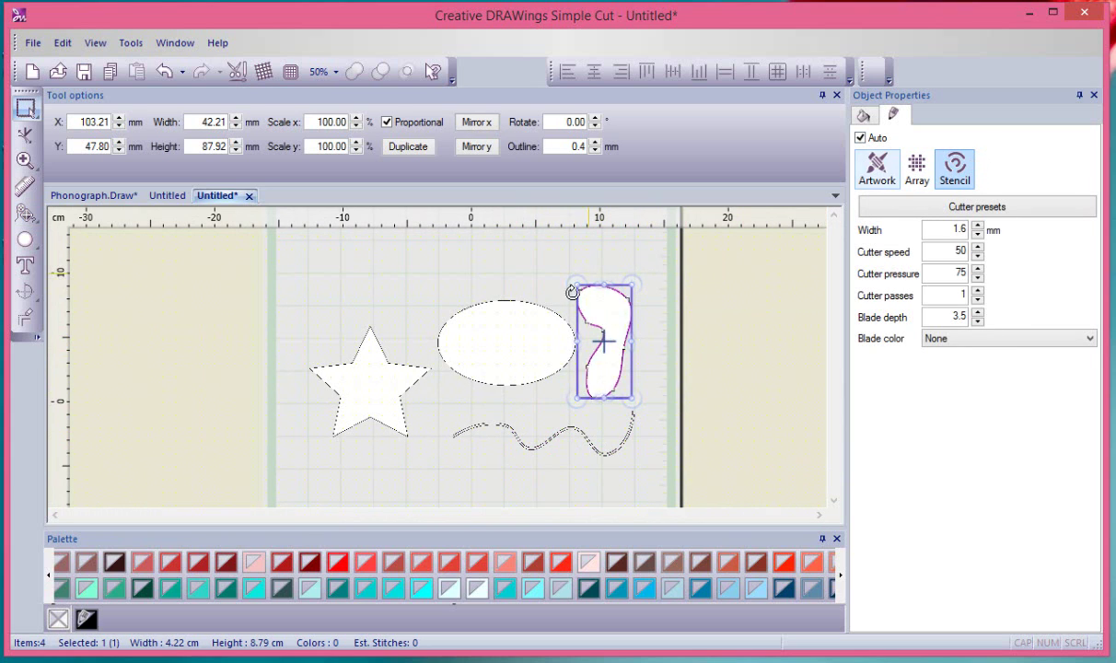
pyautogui.click(536, 324)
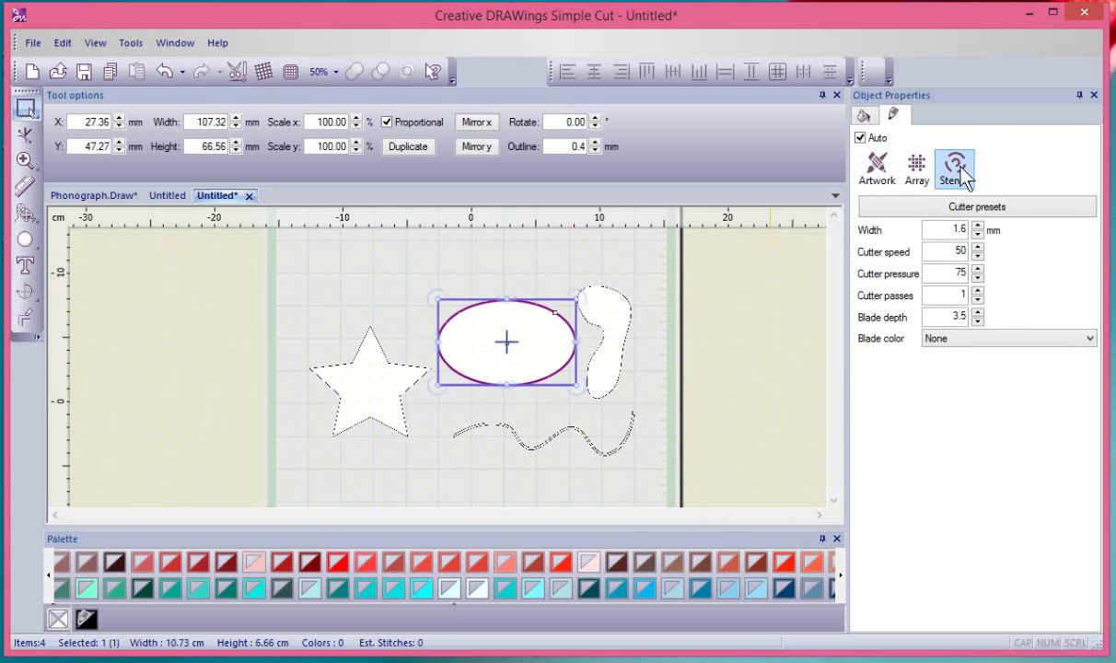
pyautogui.click(368, 369)
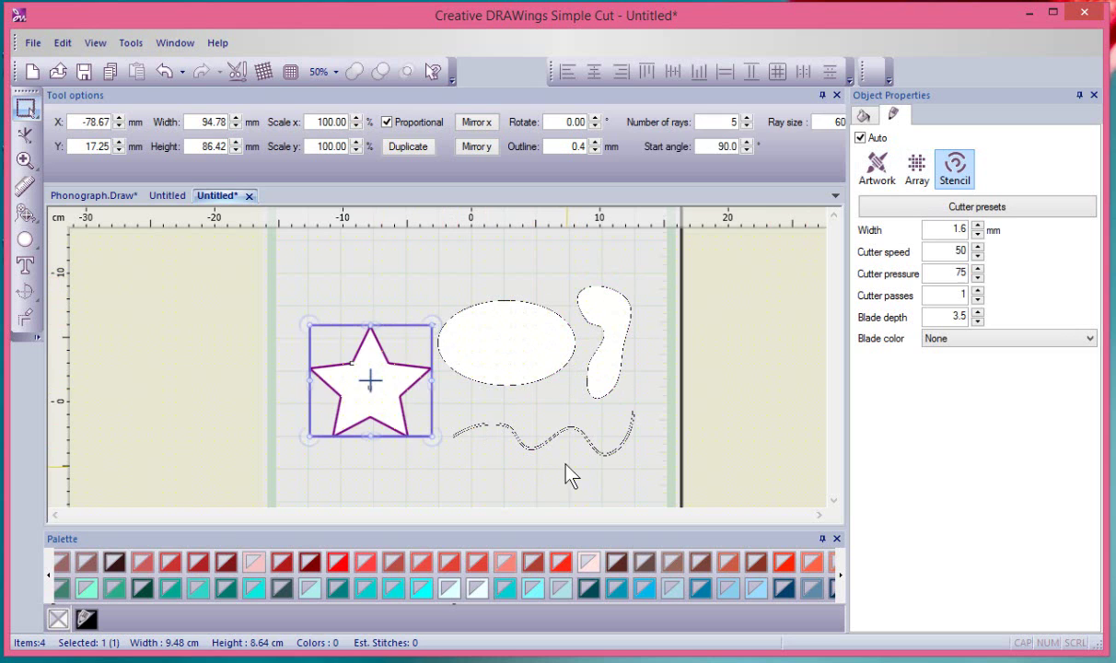
pyautogui.click(543, 438)
pyautogui.click(478, 475)
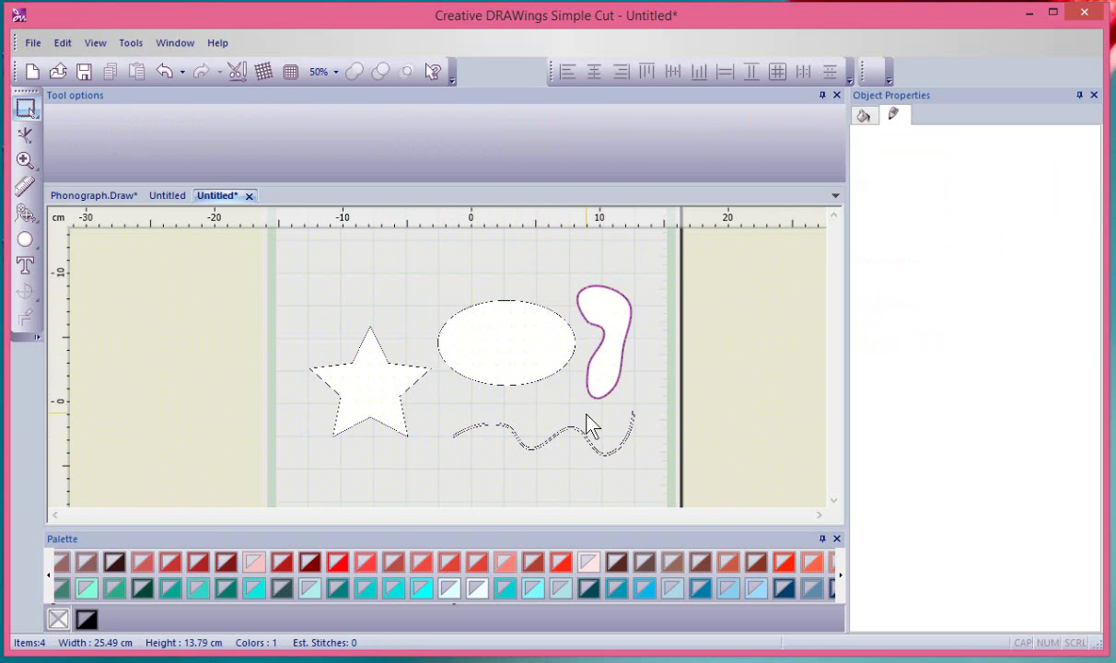
# - Select the wavy line and change its stencil Width from 1.6 to 3.0 mm
pyautogui.scroll(5, 586, 424)
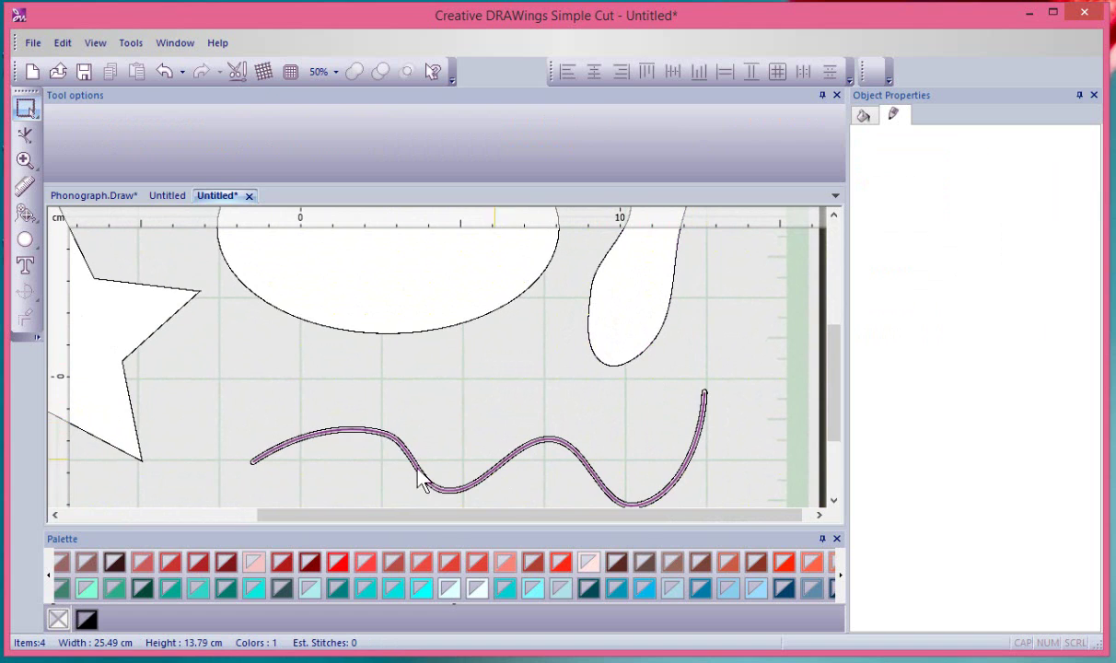
pyautogui.scroll(10, 541, 467)
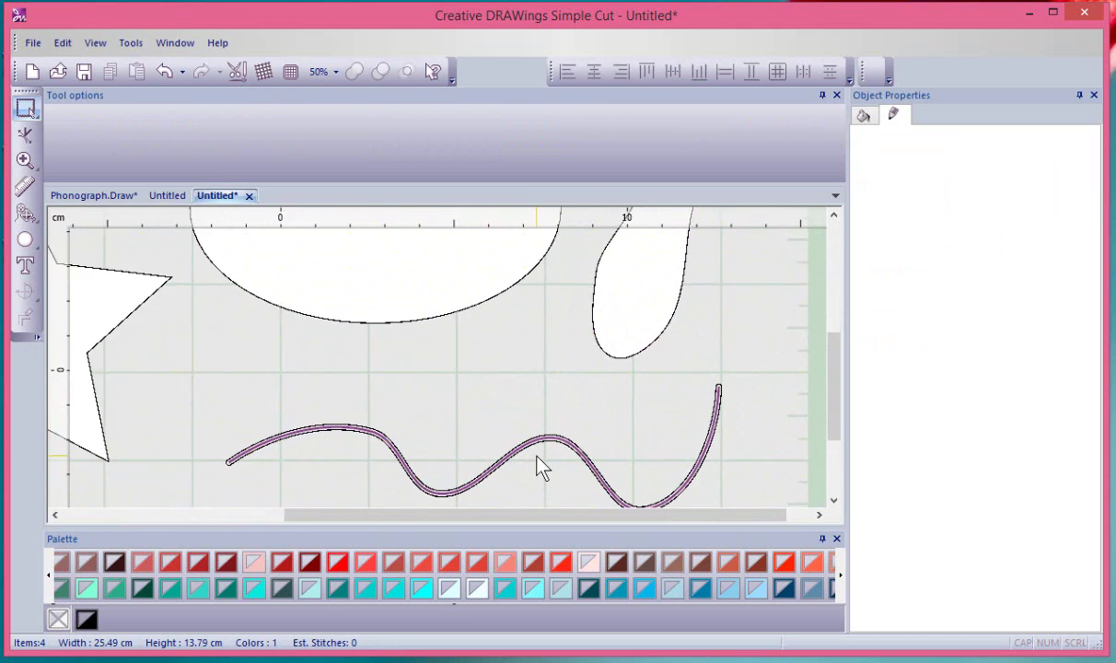
pyautogui.scroll(2, 543, 468)
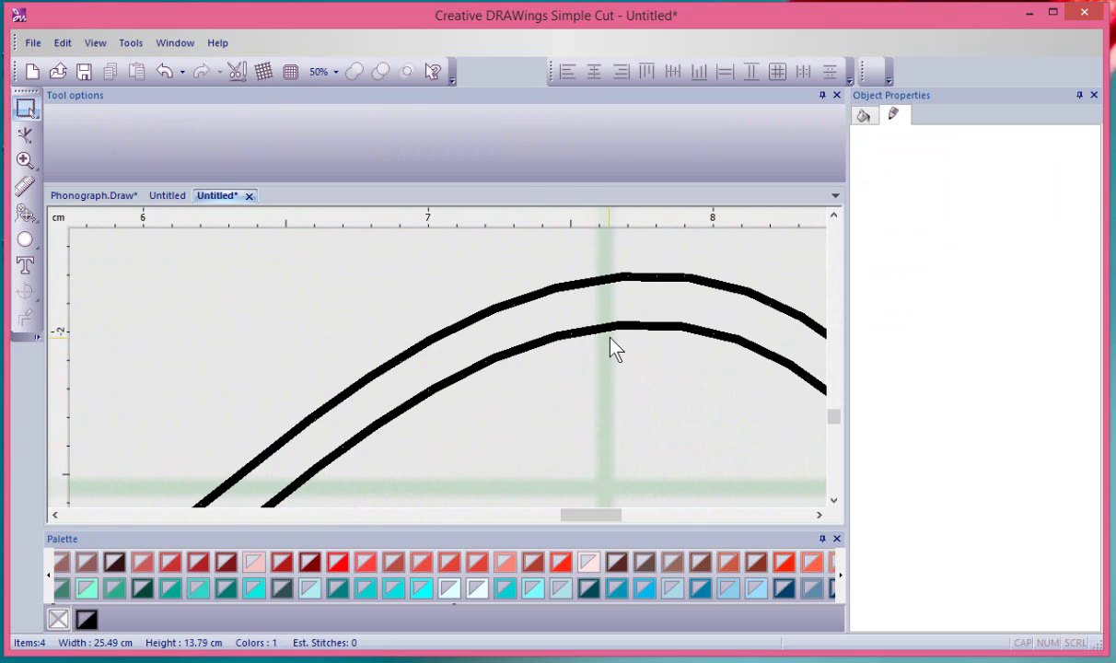
pyautogui.click(612, 308)
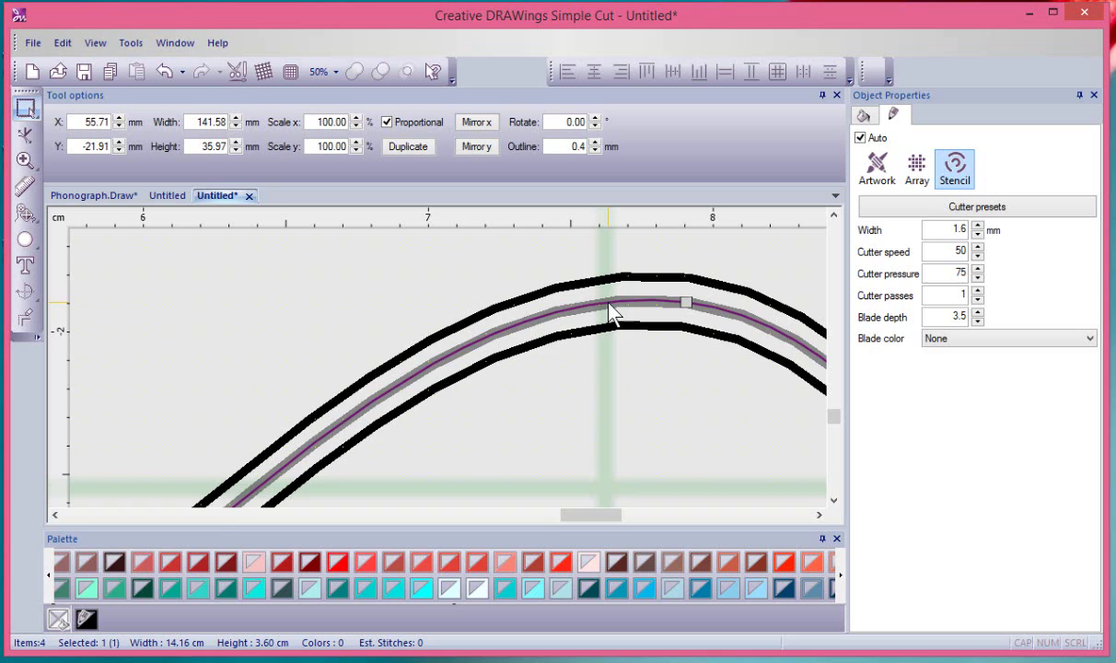
pyautogui.doubleClick(957, 229)
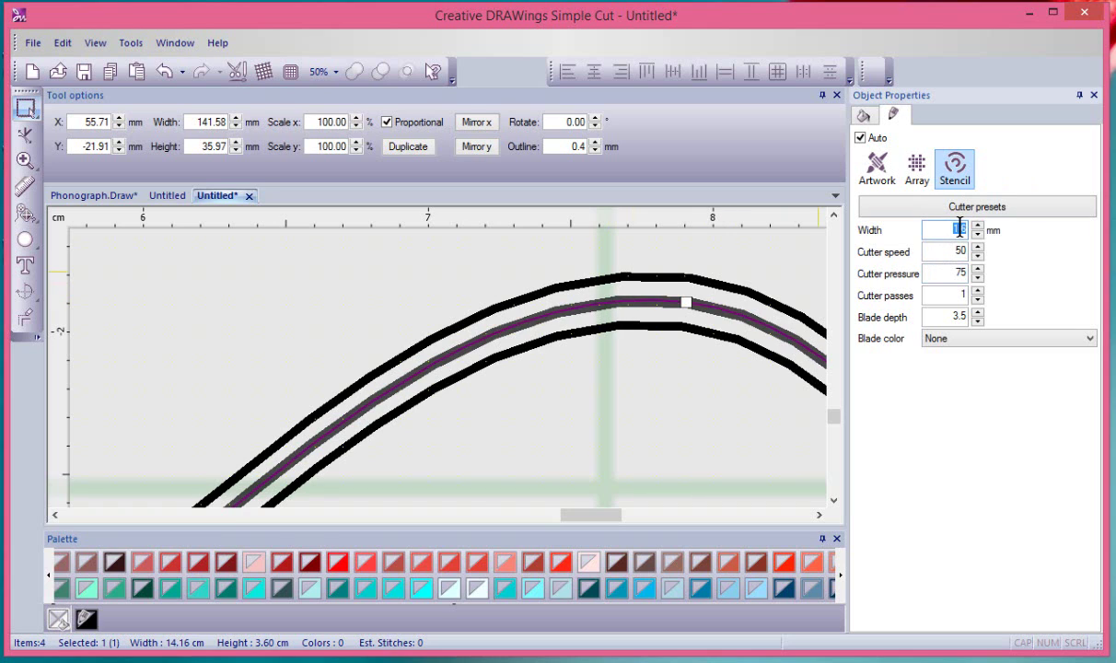
pyautogui.write('3')
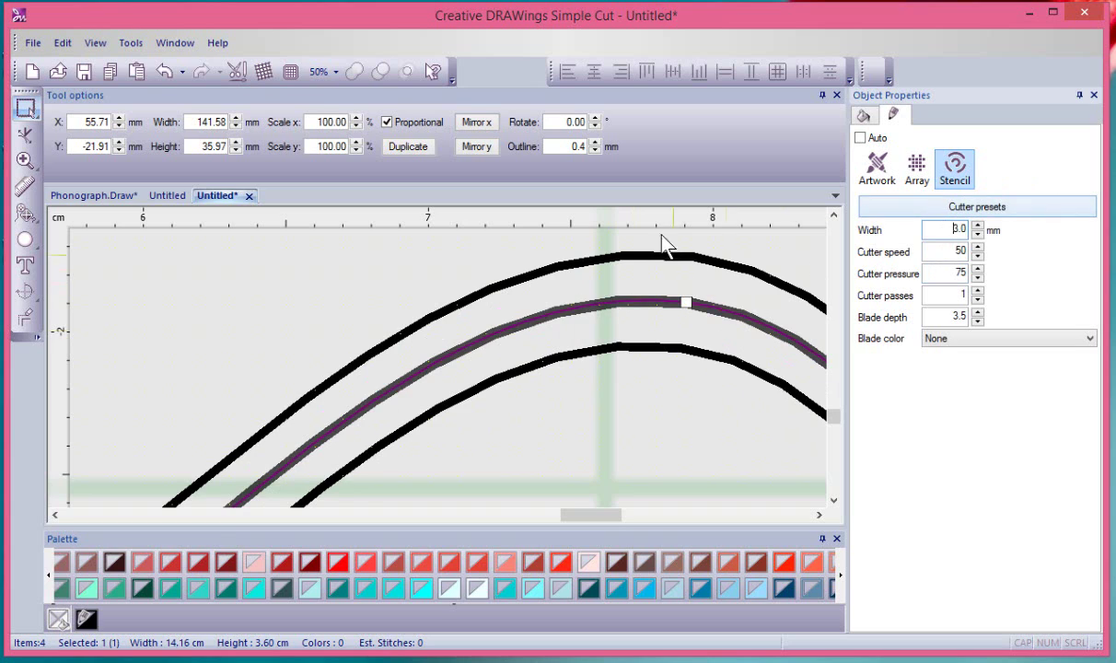
pyautogui.scroll(-5, 588, 429)
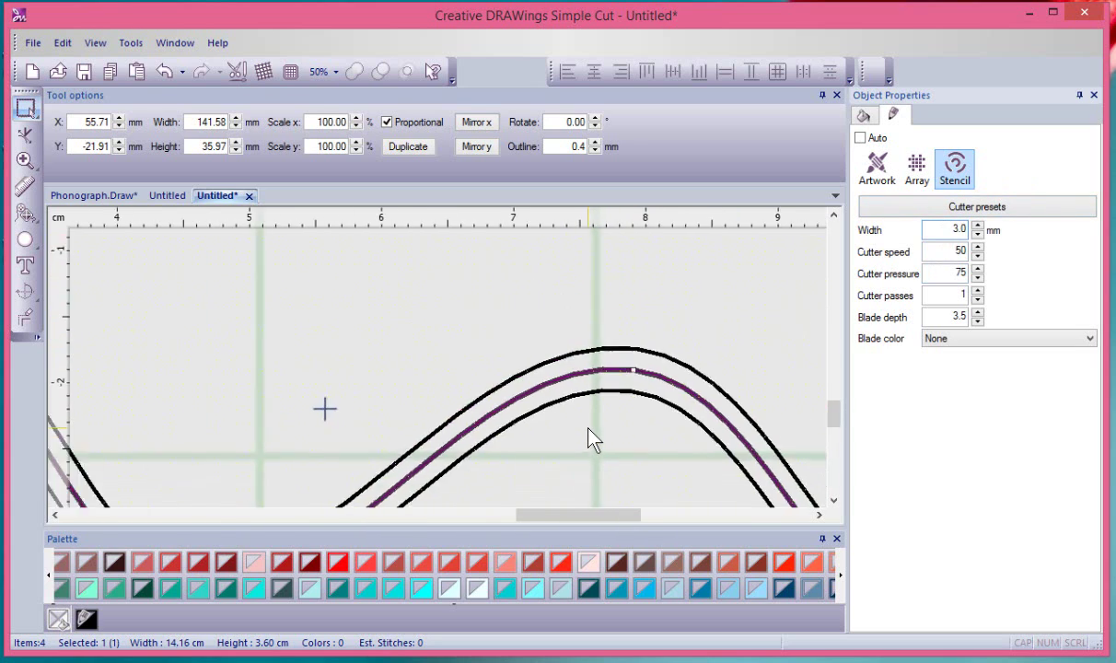
pyautogui.scroll(-1, 592, 443)
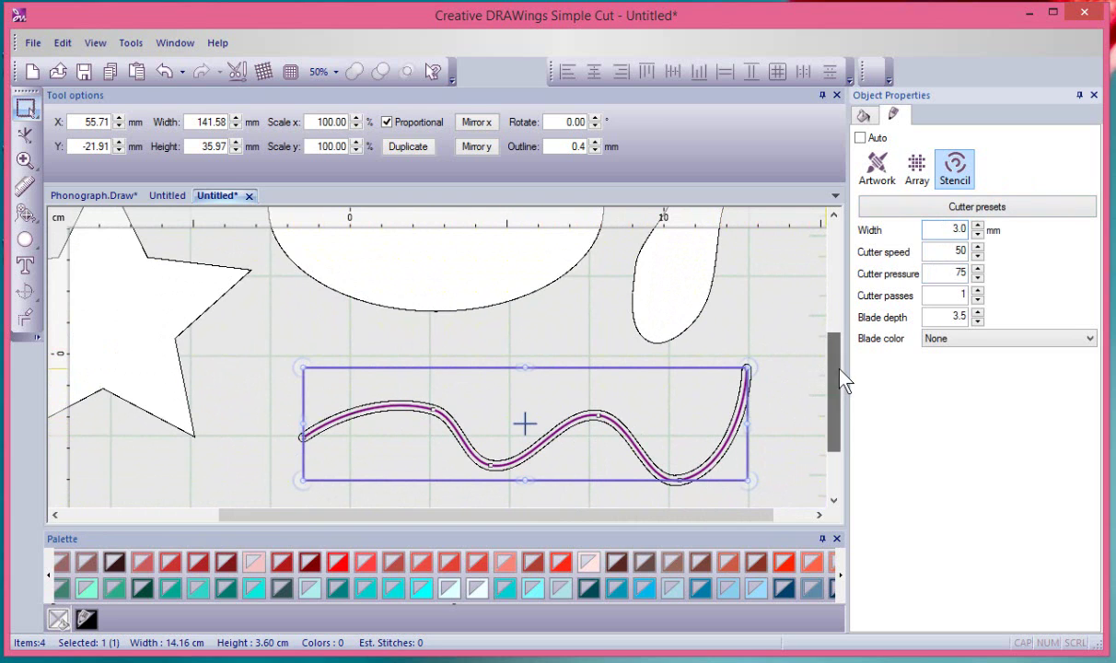
# - Scroll the shapes into view and select the kidney shape to edit its nodes
pyautogui.moveTo(840, 386); pyautogui.dragTo(850, 313)
pyautogui.click(708, 289)
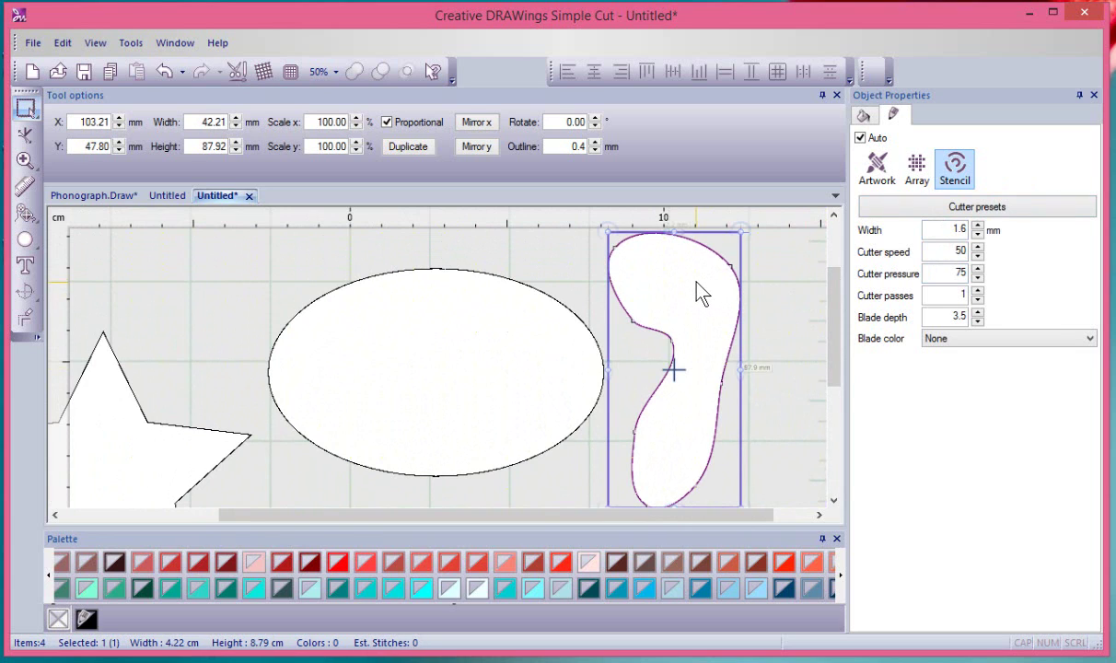
pyautogui.doubleClick(692, 286)
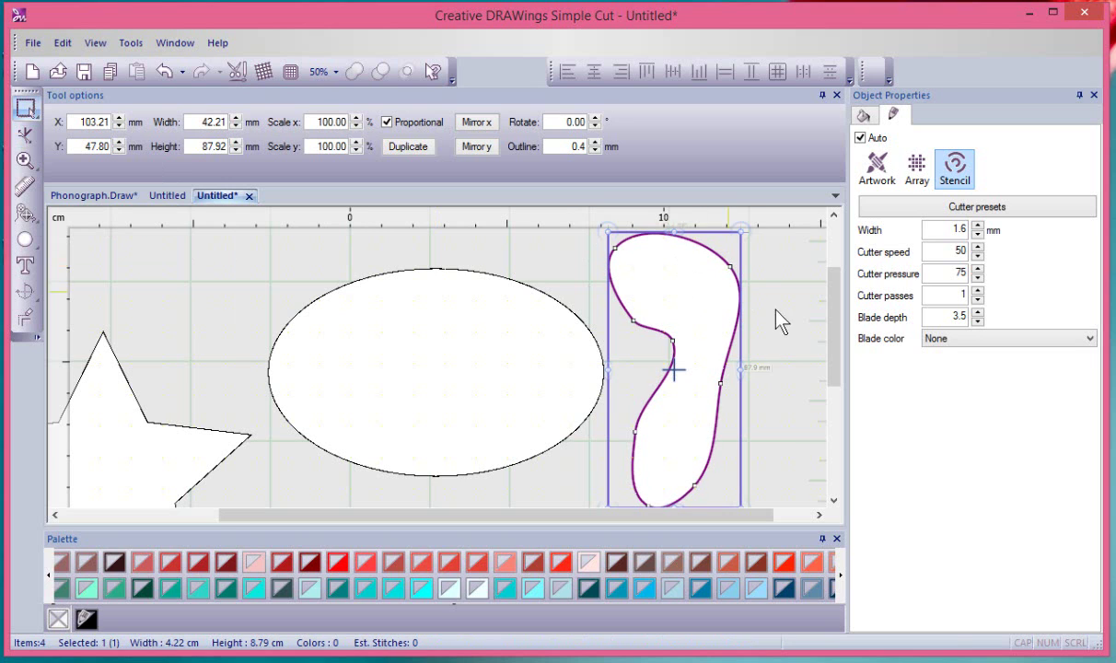
# - Drag the kidney's right-side node outward, widening it from 4.22 cm to 4.52 cm
pyautogui.click(26, 138)
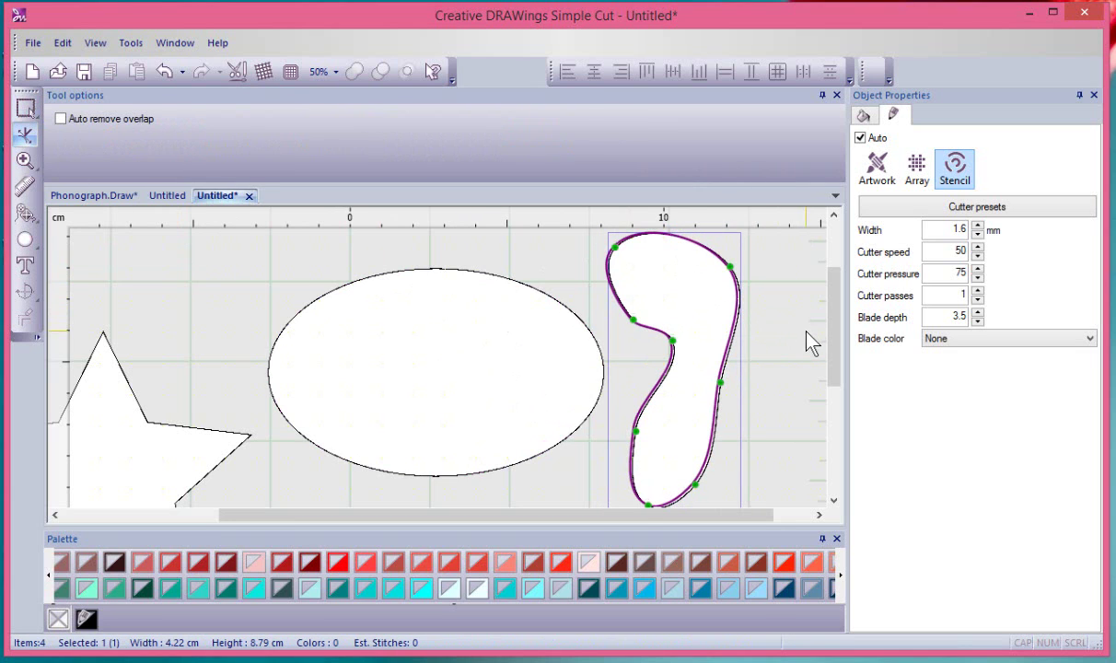
pyautogui.click(721, 383)
pyautogui.moveTo(727, 392); pyautogui.dragTo(751, 390)
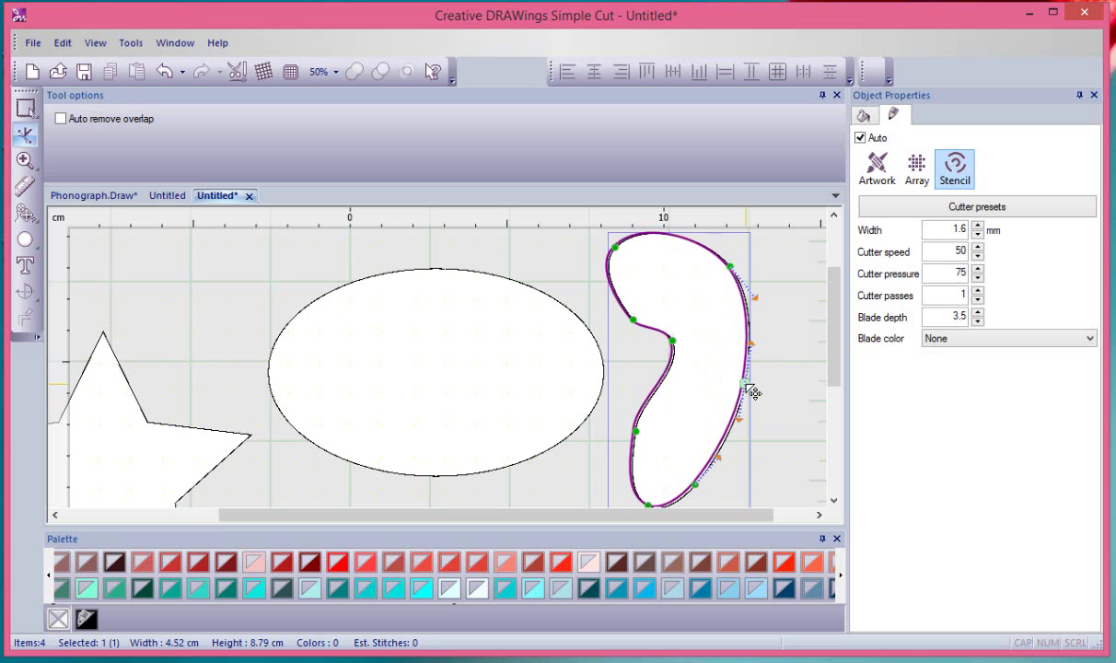
pyautogui.scroll(1, 709, 357)
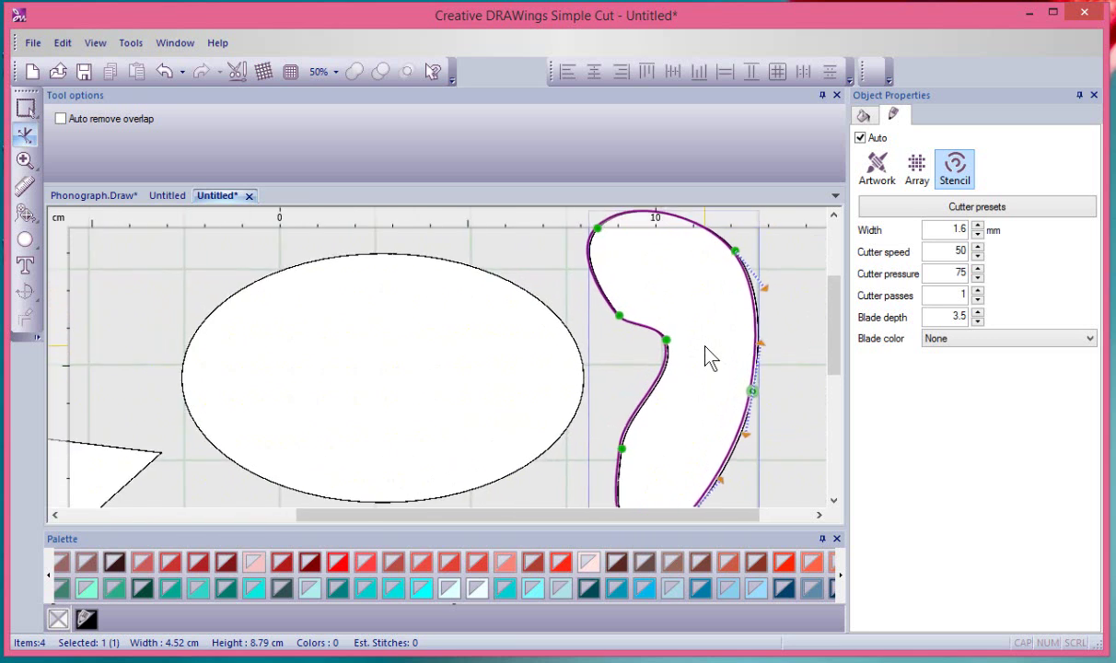
pyautogui.scroll(3, 709, 358)
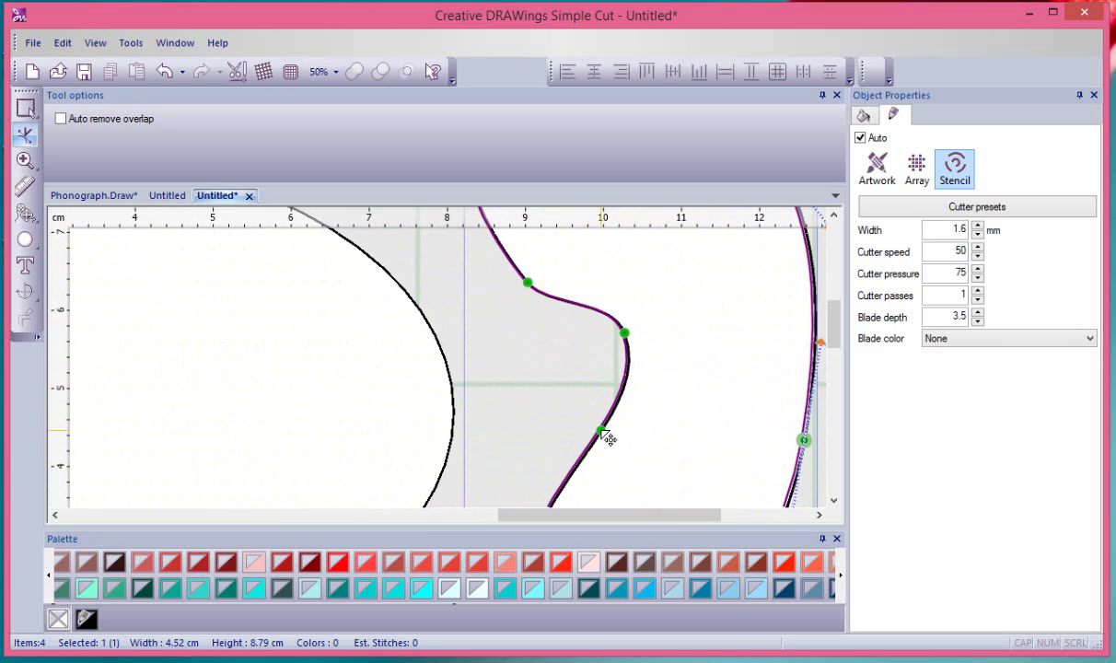
# - Add a Stencil bridge on the kidney outline's right side, then deselect to view the gap
pyautogui.rightClick(605, 435)
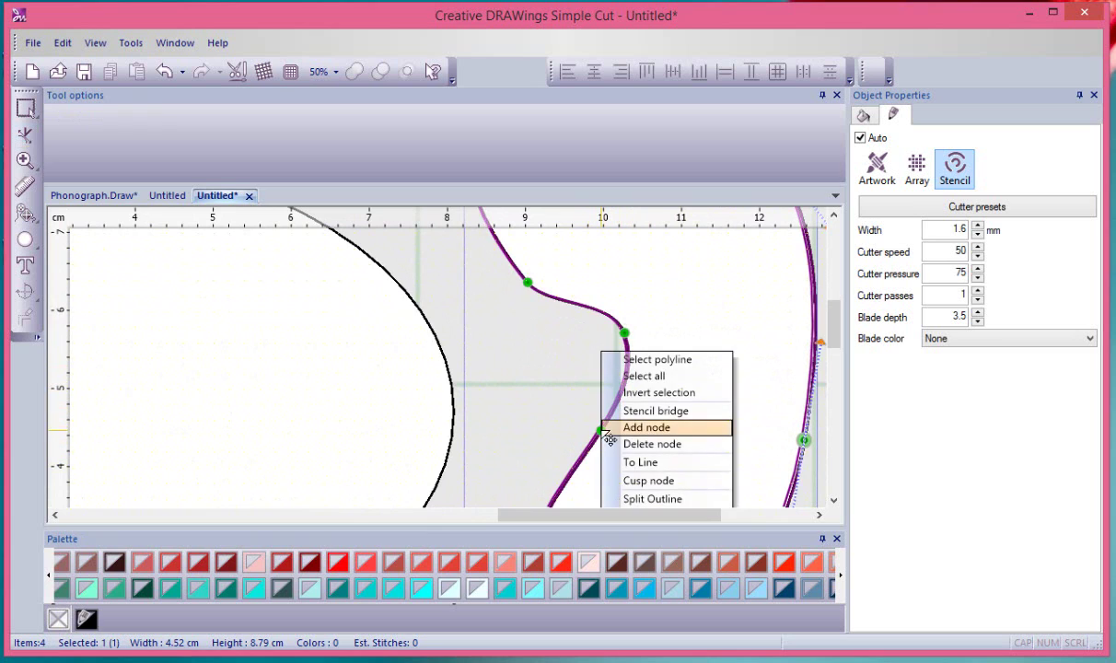
pyautogui.click(675, 416)
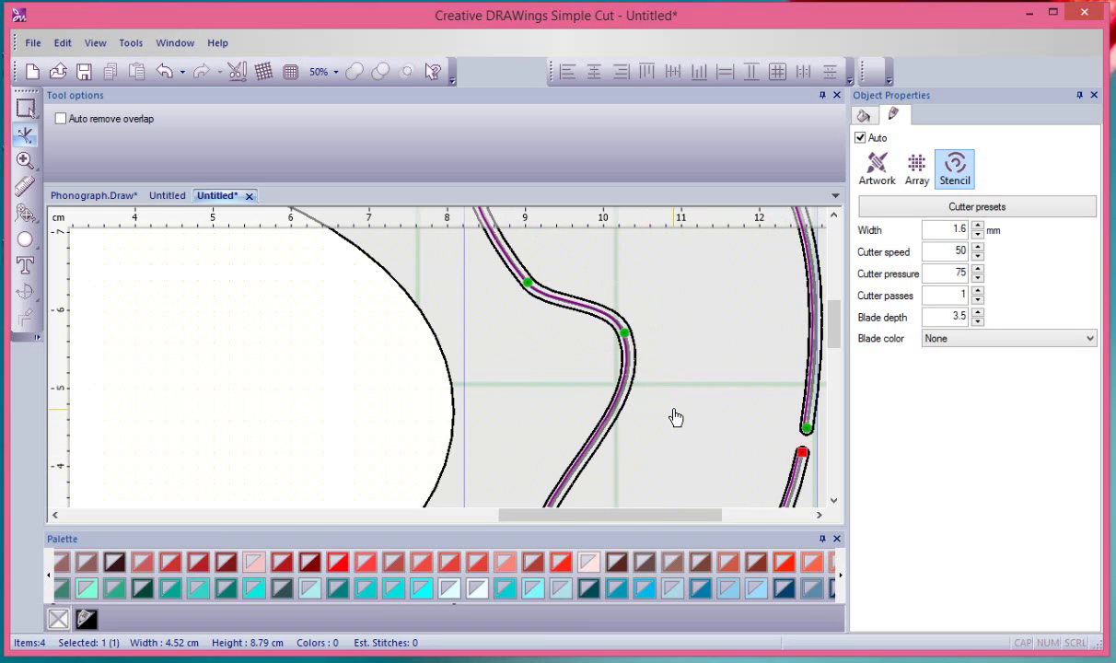
pyautogui.scroll(-3, 675, 417)
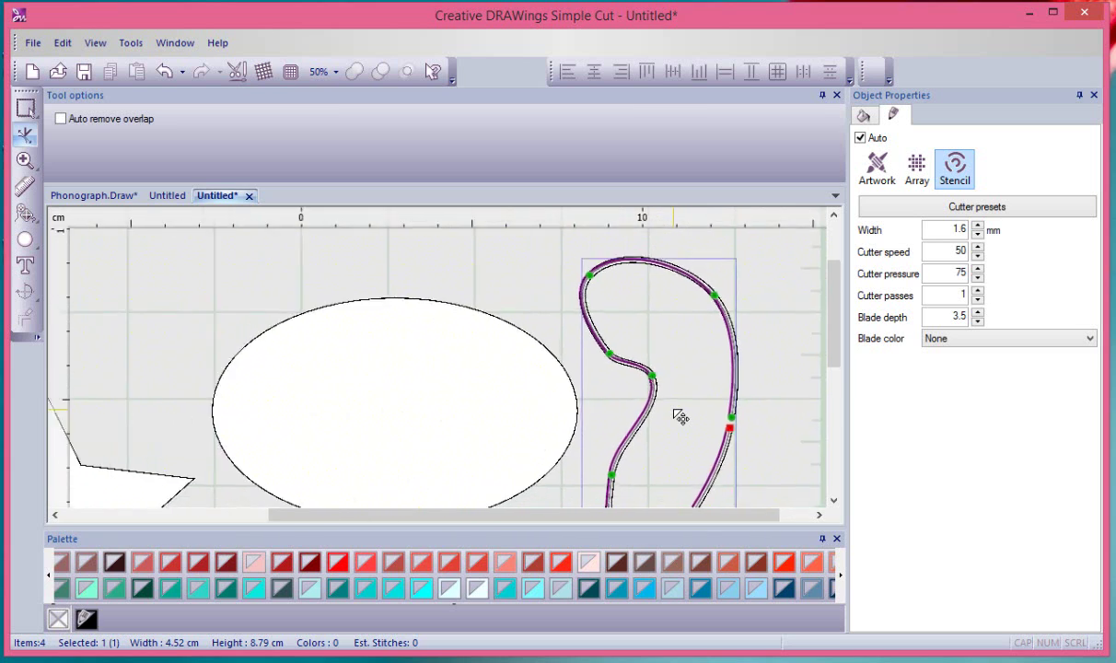
pyautogui.click(742, 438)
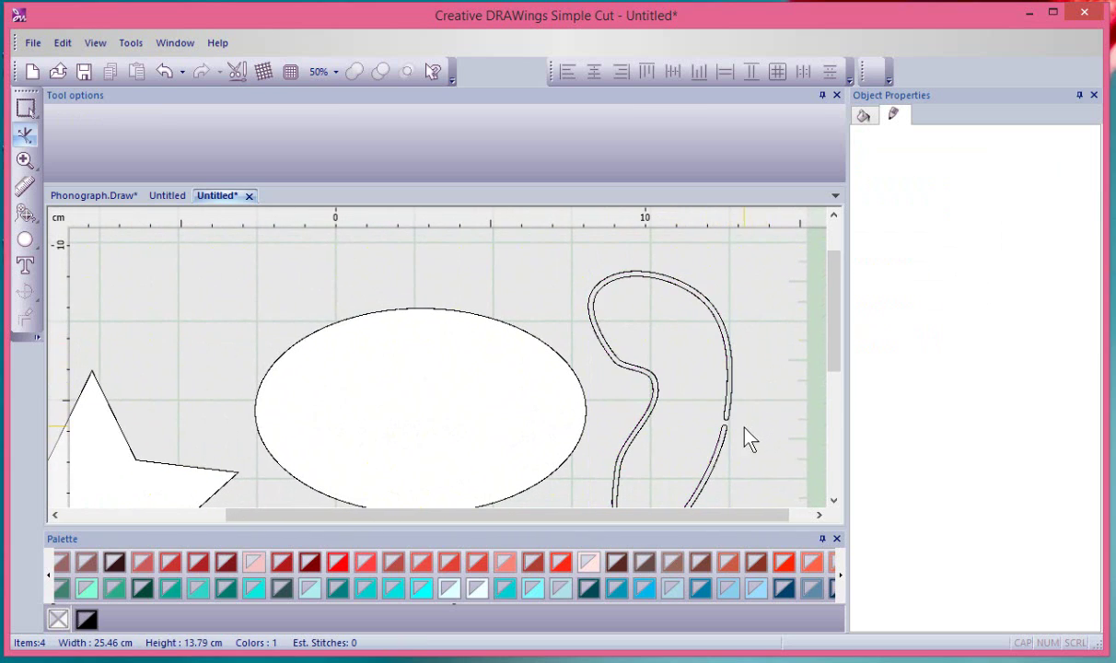
pyautogui.scroll(5, 742, 439)
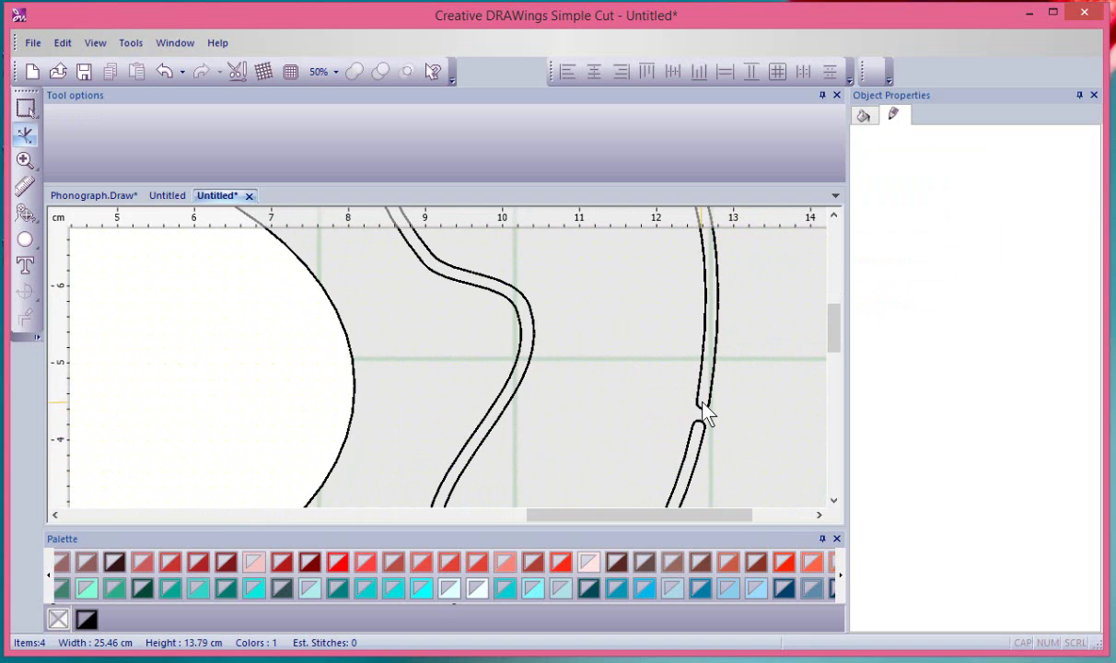
pyautogui.scroll(-4, 662, 373)
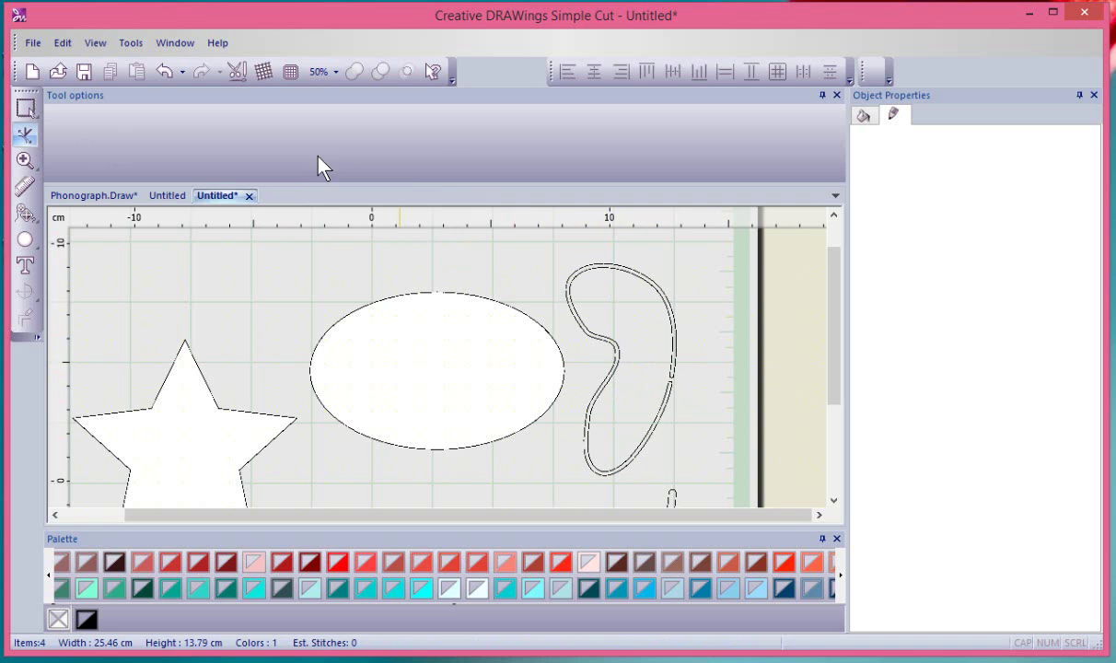
# - Add a Stencil bridge near the top of the kidney curve
pyautogui.click(635, 267)
pyautogui.scroll(4, 636, 281)
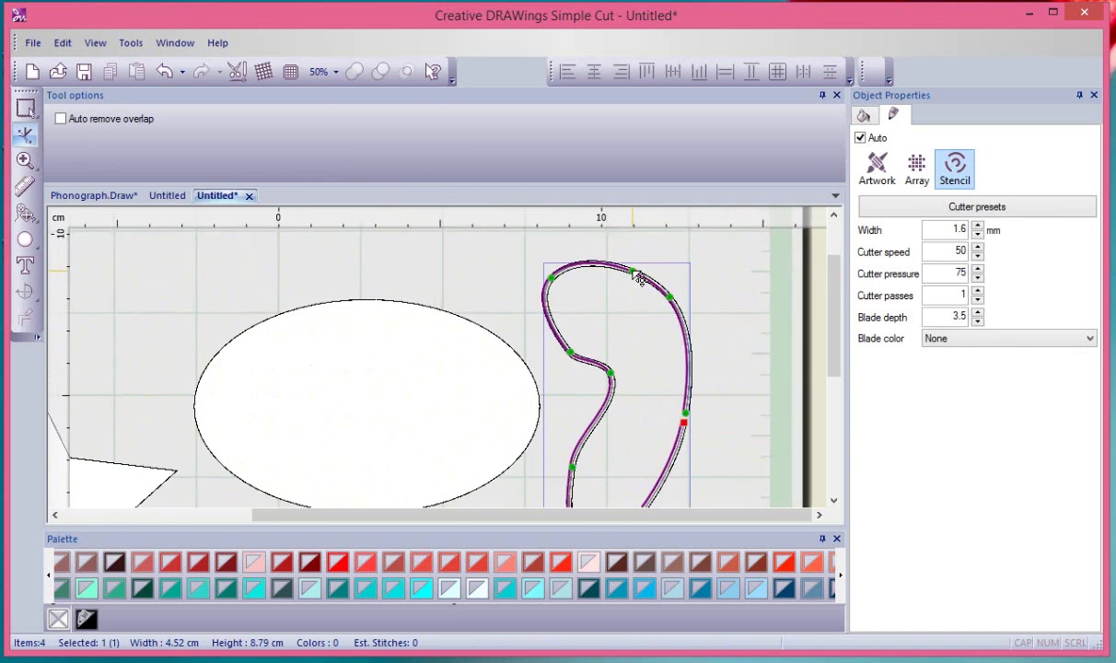
pyautogui.rightClick(629, 271)
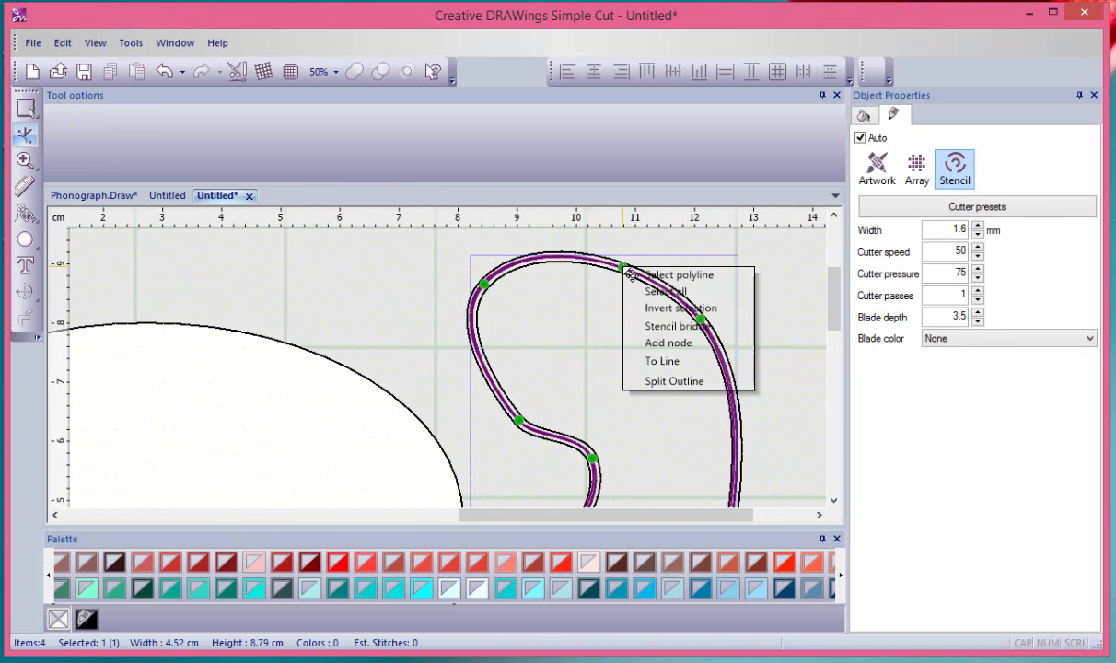
pyautogui.click(678, 327)
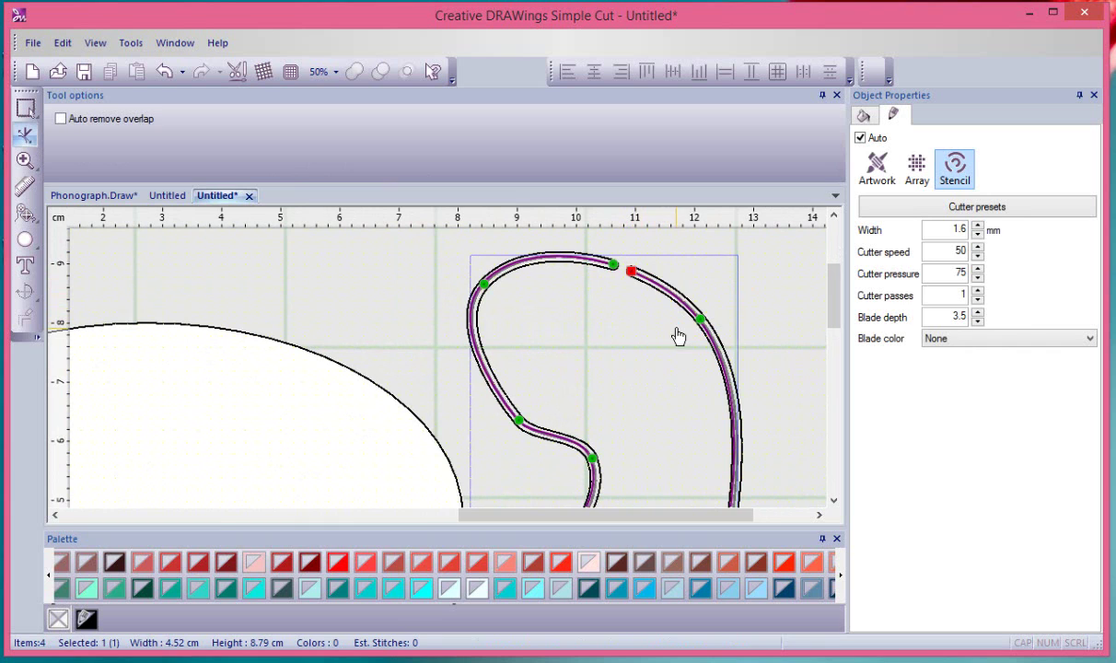
pyautogui.scroll(-2, 668, 407)
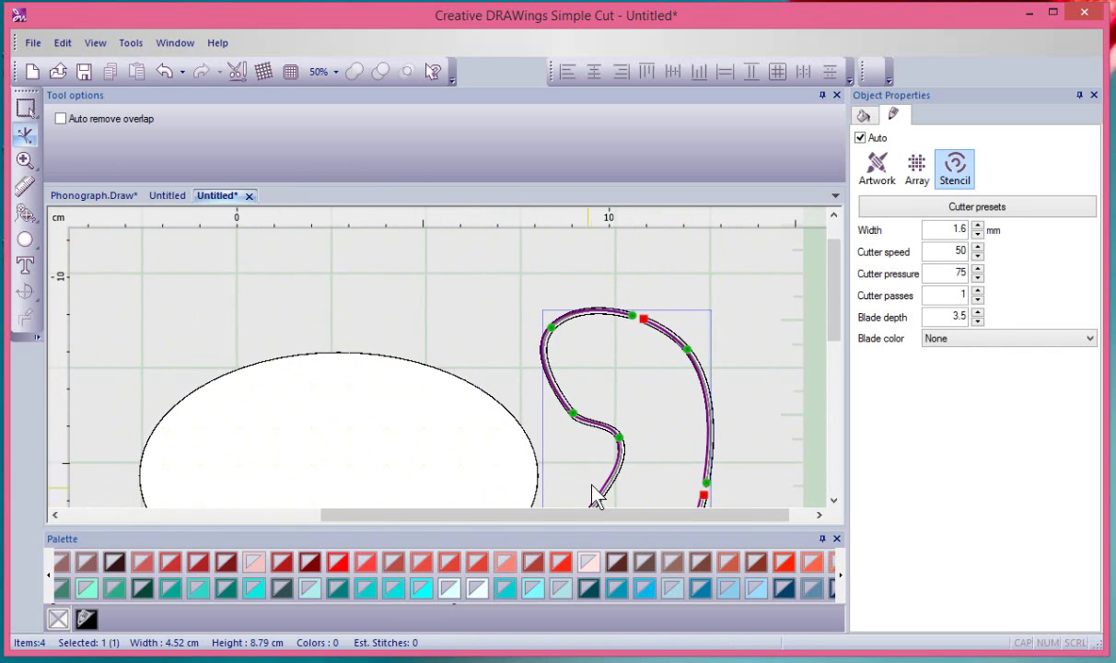
pyautogui.scroll(3, 594, 495)
# - Add a Stencil bridge on the kidney's lower left curve and return to the Select tool
pyautogui.rightClick(634, 483)
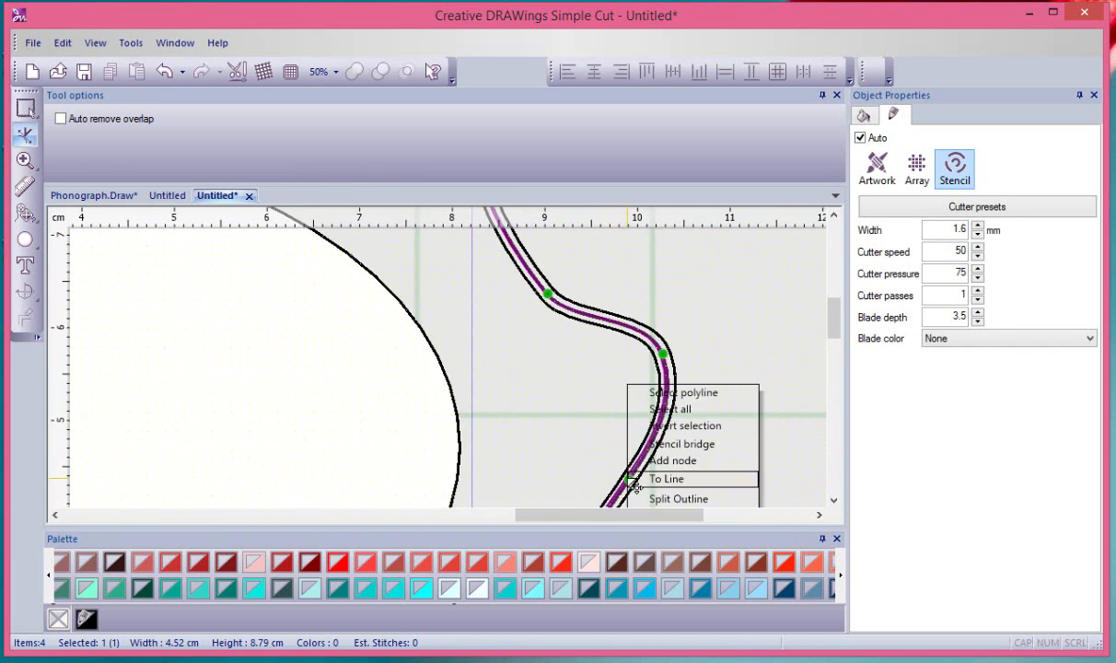
pyautogui.click(670, 445)
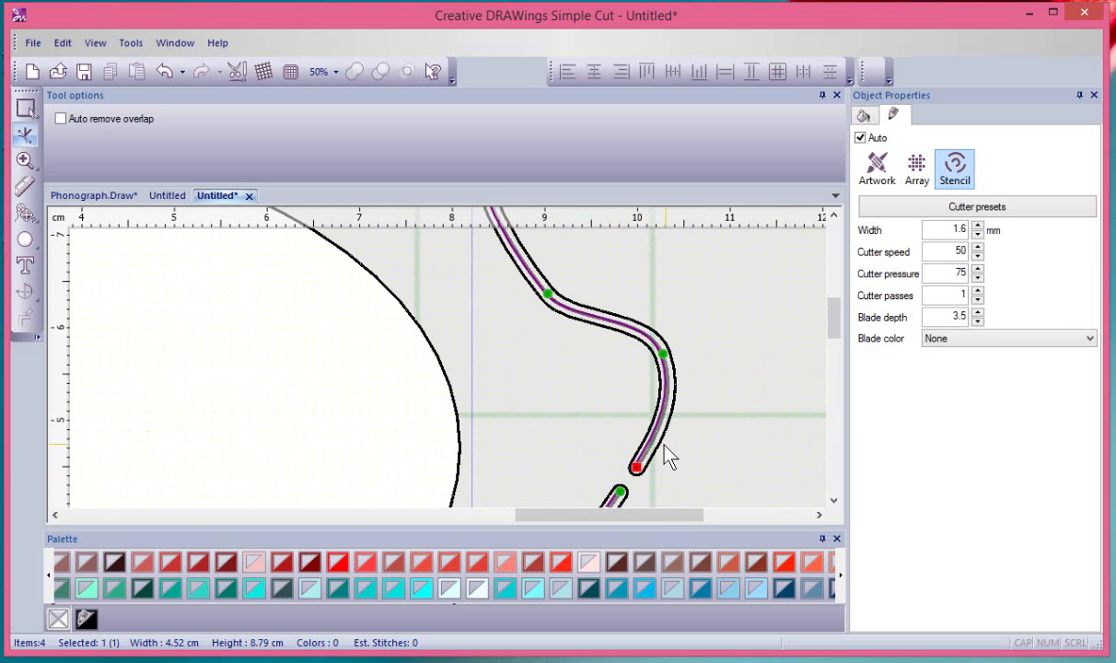
pyautogui.scroll(-3, 680, 447)
pyautogui.scroll(-1, 840, 375)
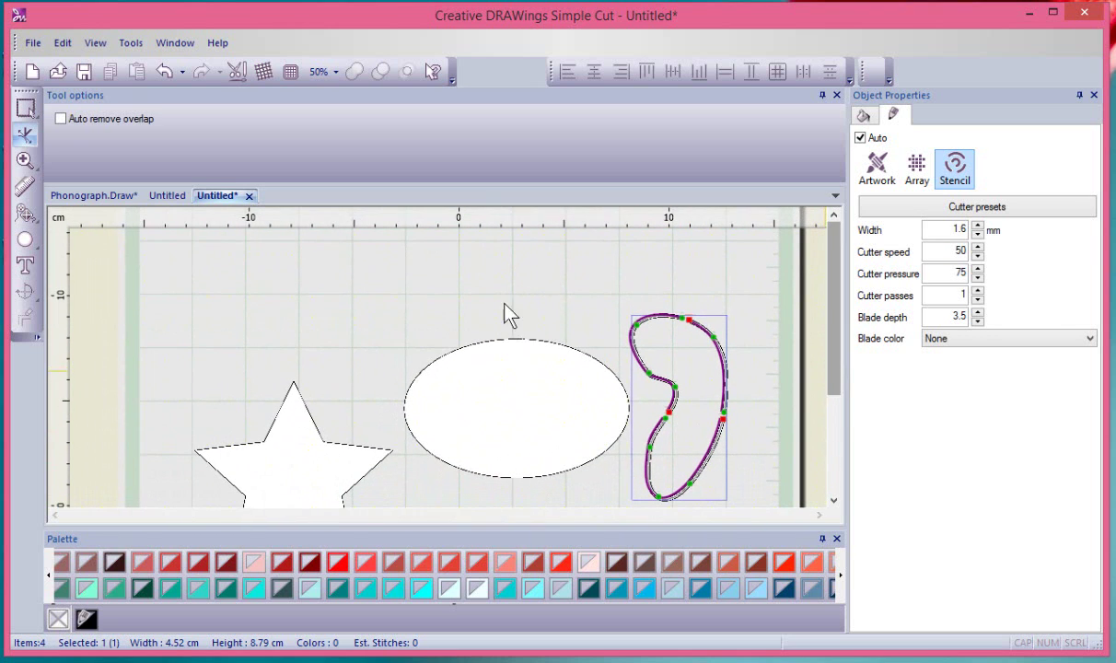
pyautogui.click(25, 108)
# - Reshape the star's nodes to 64.6% ray size and a 75.3° start angle
pyautogui.click(465, 275)
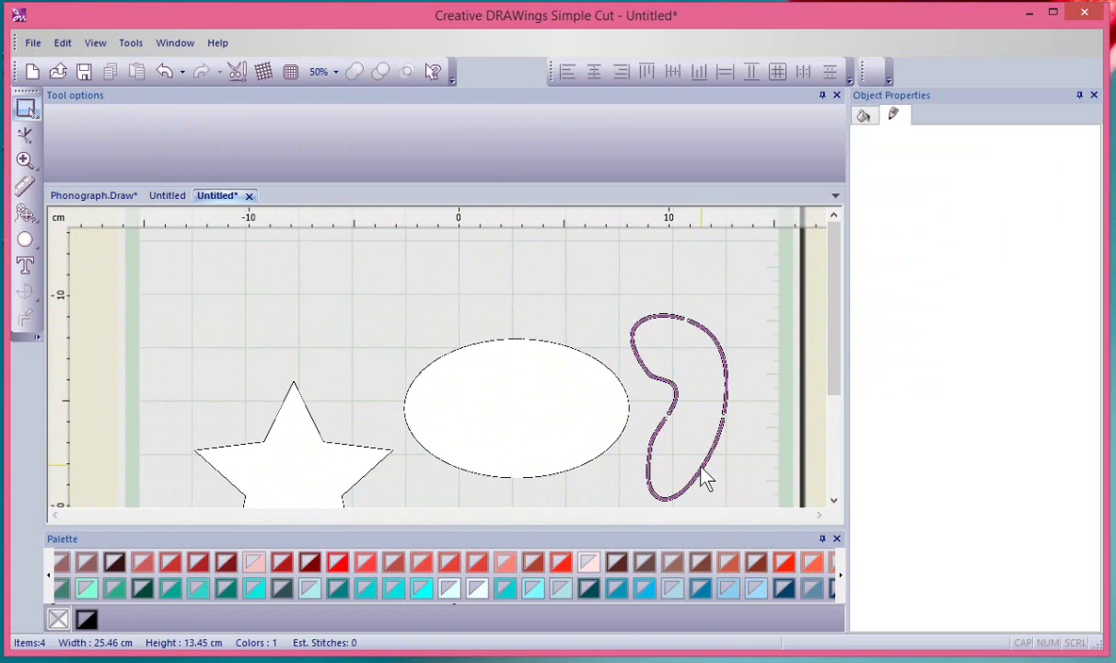
pyautogui.scroll(-3, 833, 364)
pyautogui.moveTo(836, 376)
pyautogui.mouseDown()
pyautogui.moveTo(837, 411)
pyautogui.moveTo(837, 391)
pyautogui.moveTo(839, 401)
pyautogui.mouseUp()
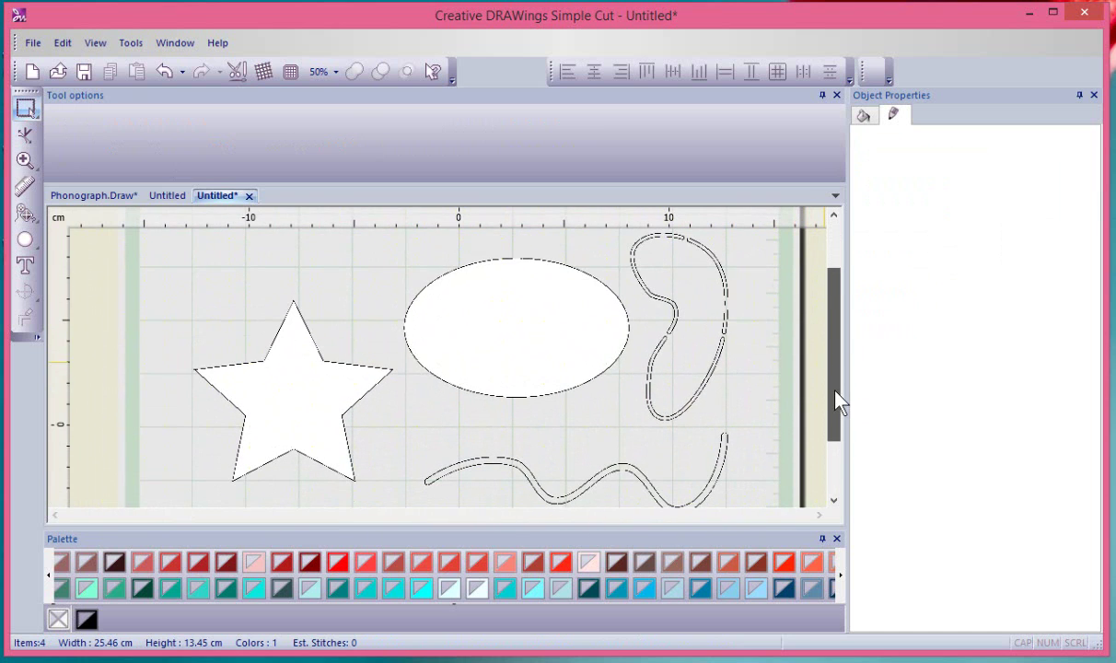
pyautogui.click(318, 359)
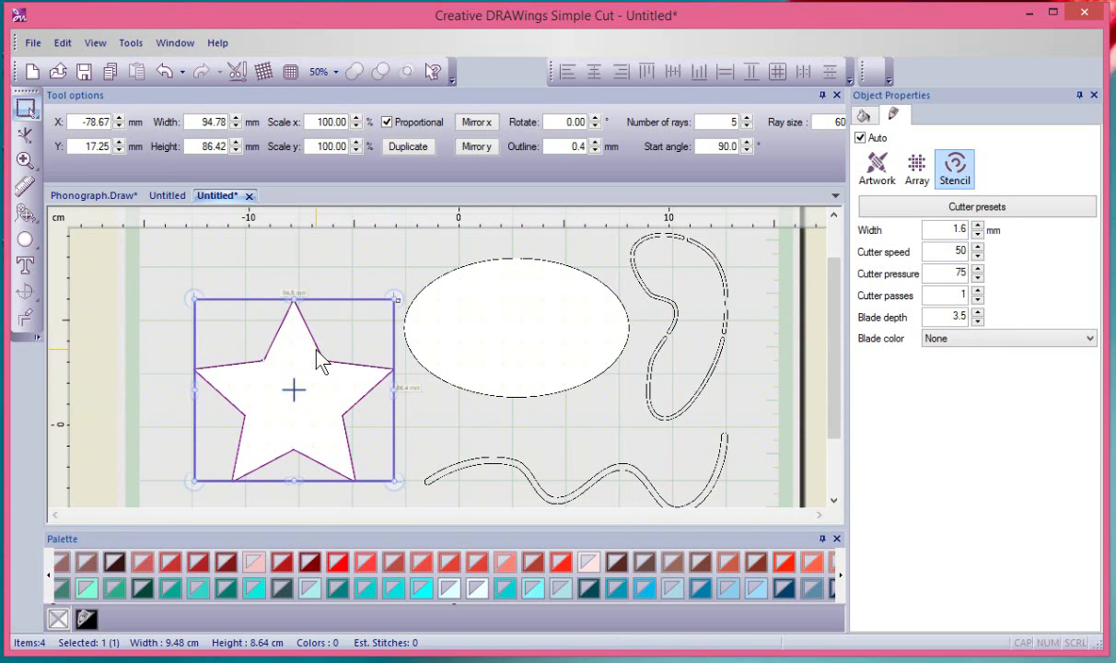
pyautogui.click(25, 135)
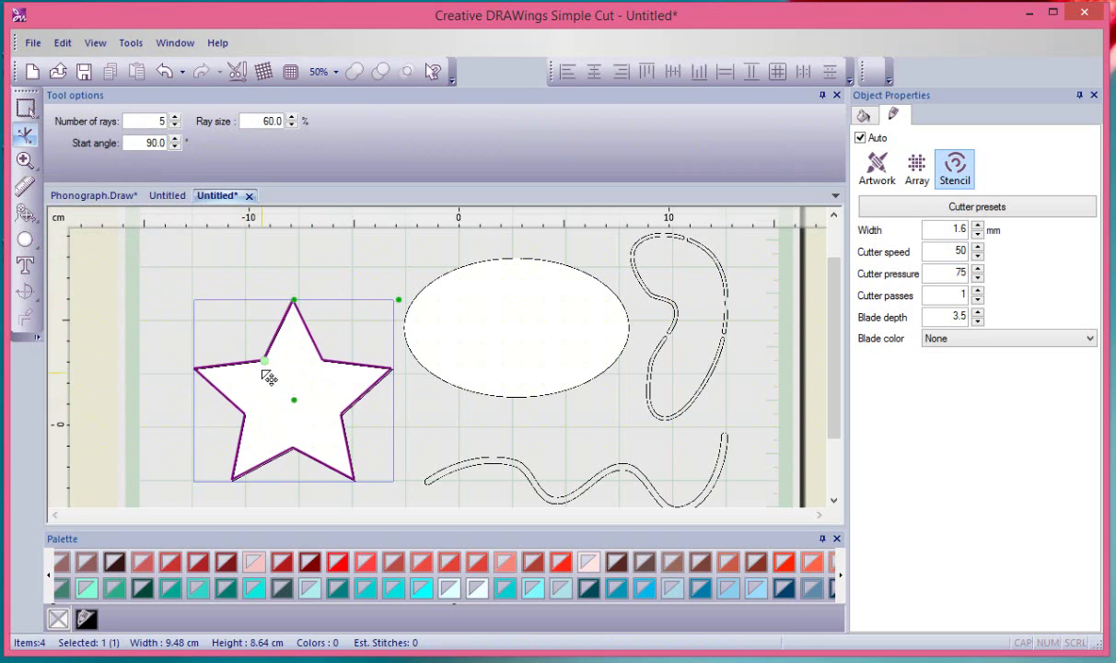
pyautogui.moveTo(264, 365)
pyautogui.mouseDown()
pyautogui.moveTo(276, 374)
pyautogui.moveTo(252, 349)
pyautogui.moveTo(266, 365)
pyautogui.mouseUp()
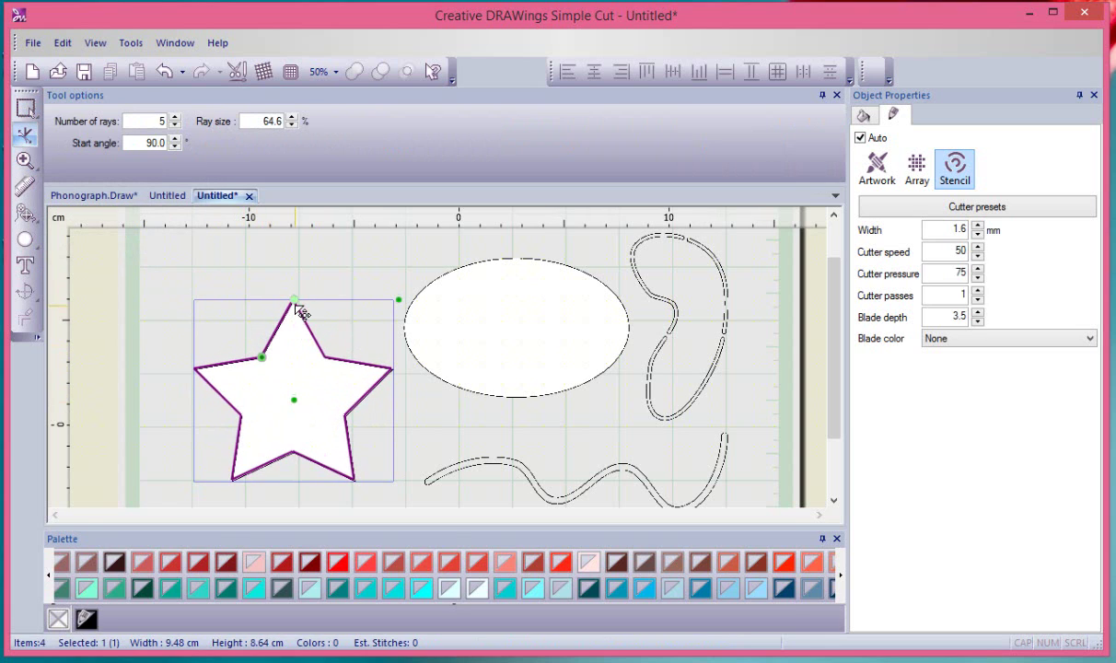
pyautogui.moveTo(296, 306); pyautogui.dragTo(329, 313)
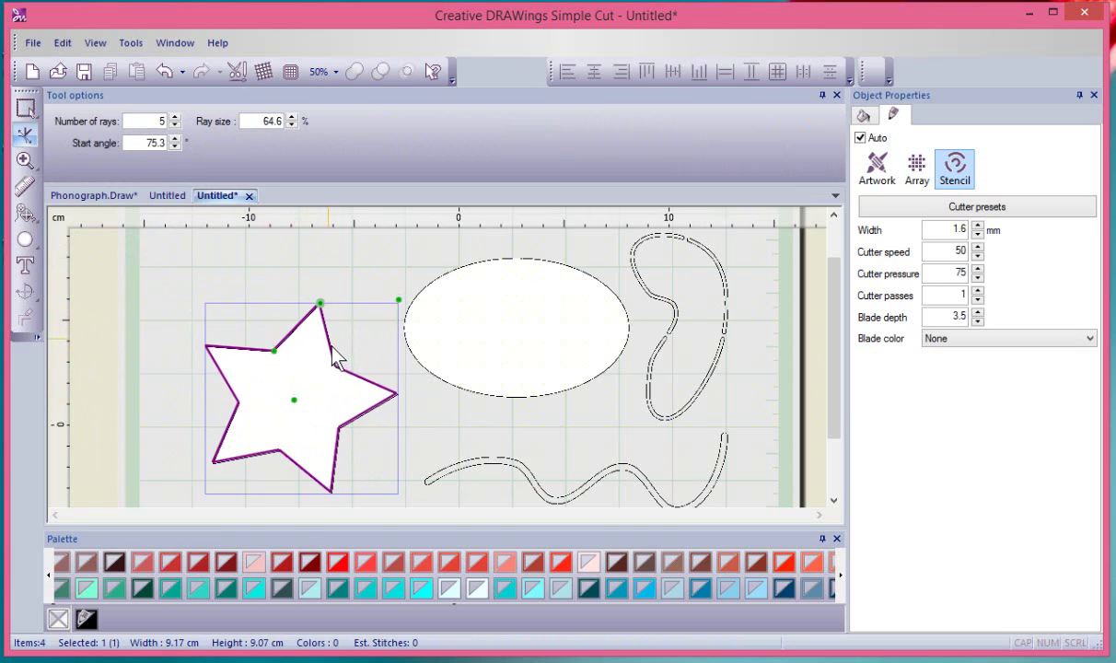
# - Convert the 91.72 × 90.69 mm star to curves from its context menu
pyautogui.click(25, 108)
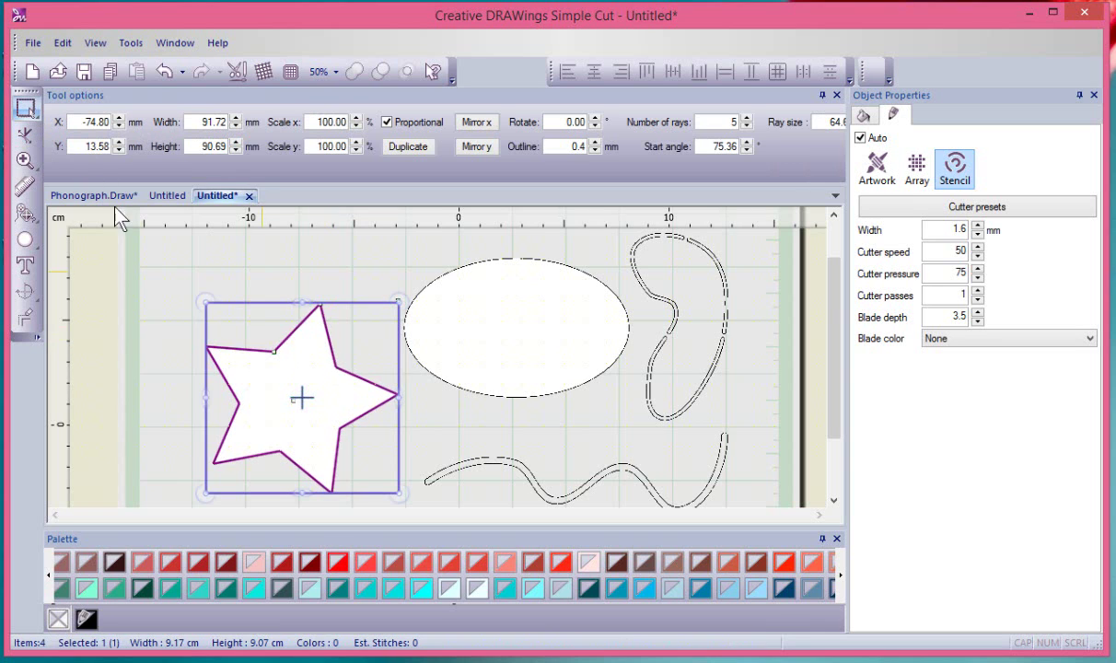
pyautogui.rightClick(288, 341)
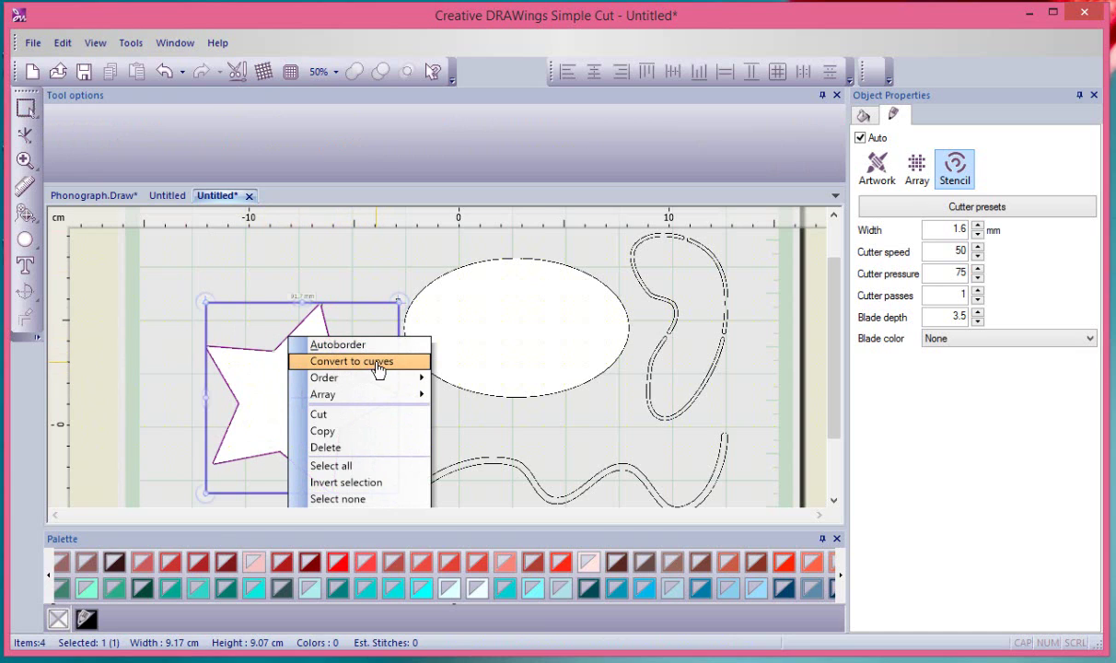
pyautogui.click(377, 367)
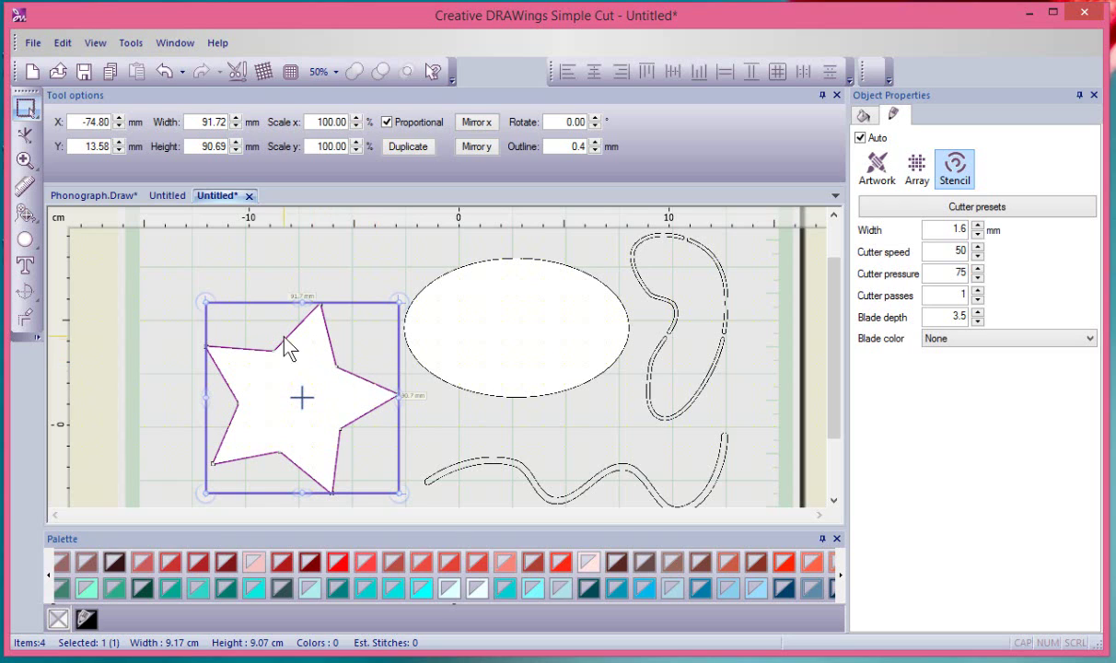
# - Show the star's curve nodes and nudge its upper-left inner node slightly
pyautogui.press('F10')
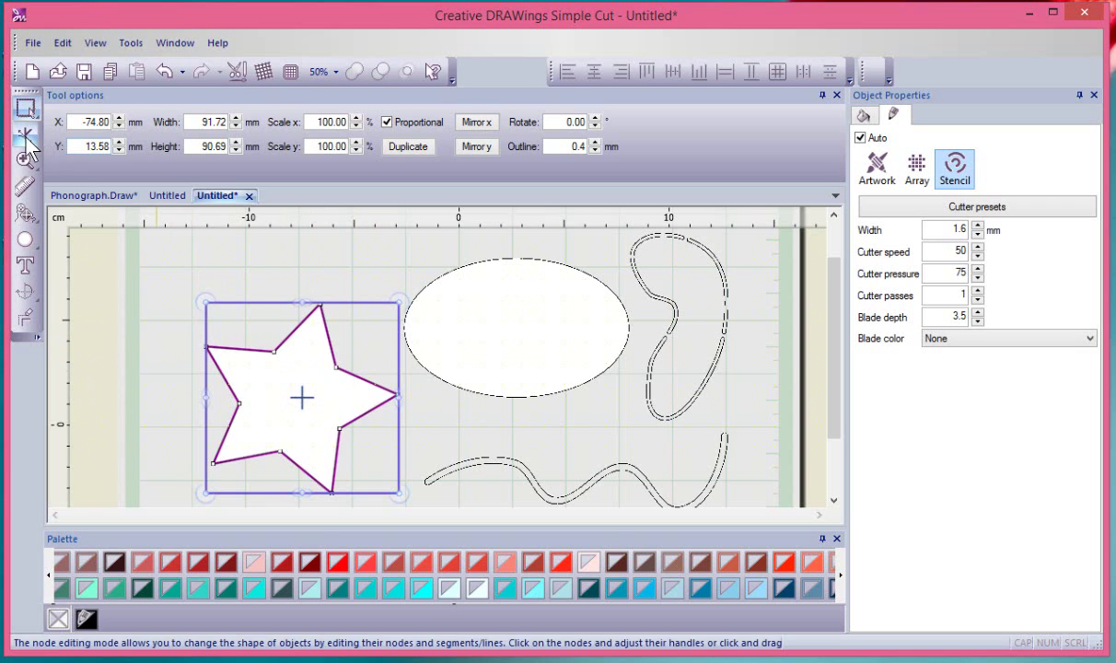
pyautogui.click(26, 143)
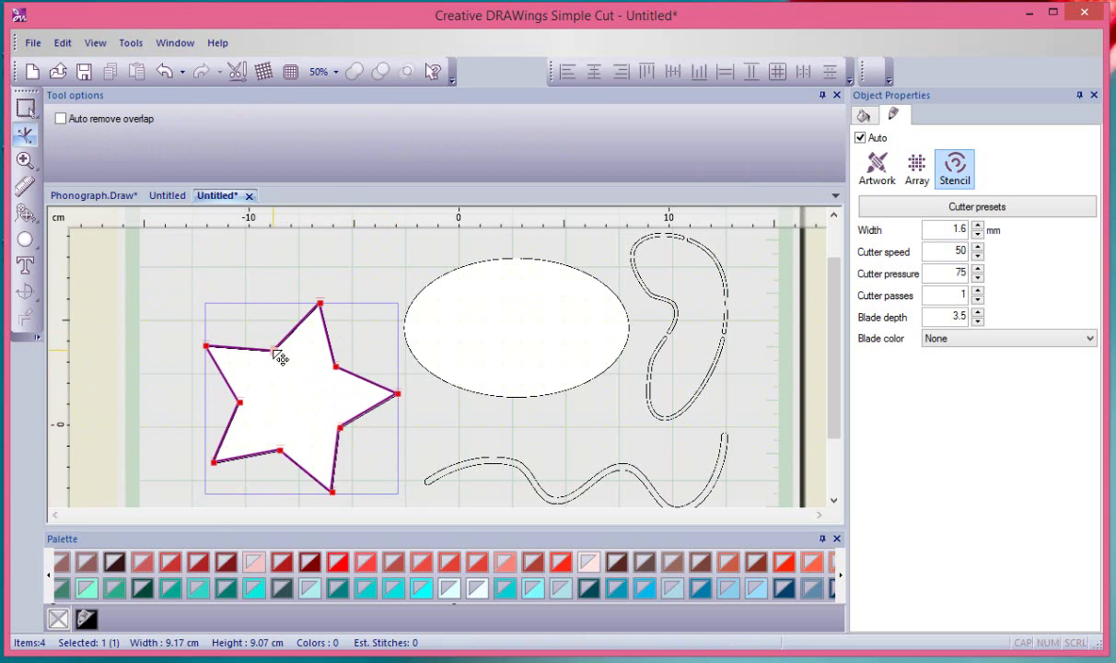
pyautogui.moveTo(274, 351)
pyautogui.mouseDown()
pyautogui.moveTo(266, 319)
pyautogui.moveTo(279, 367)
pyautogui.moveTo(263, 319)
pyautogui.moveTo(284, 369)
pyautogui.mouseUp()
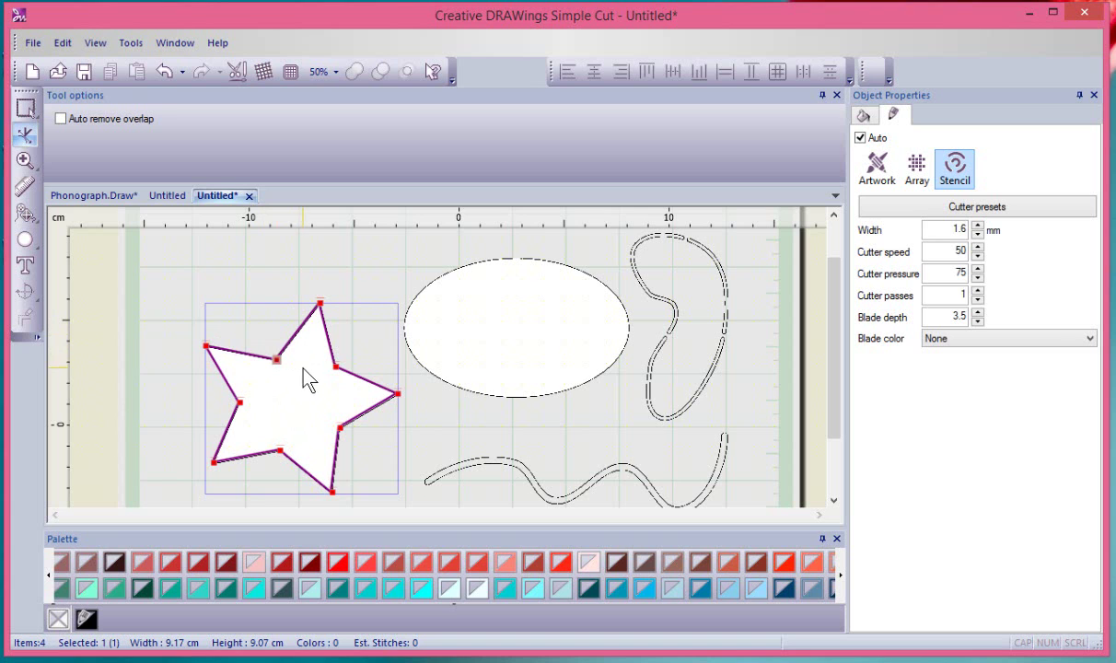
pyautogui.scroll(3, 298, 372)
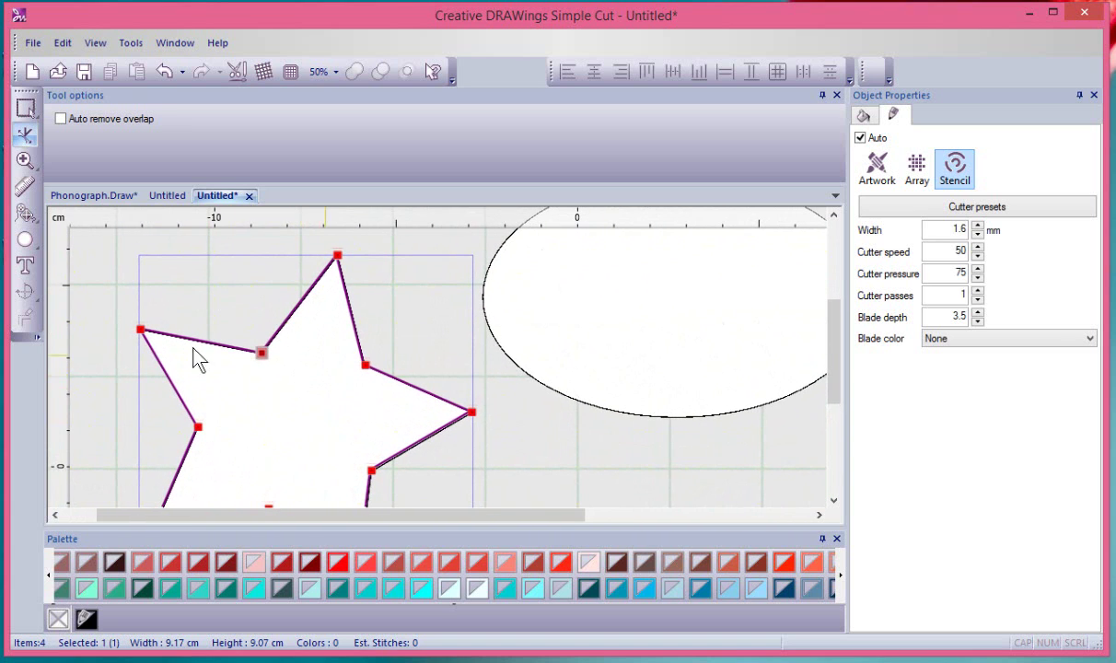
# - Convert the star to a stencil bridge outline and bridge its upper-right edge
pyautogui.rightClick(366, 365)
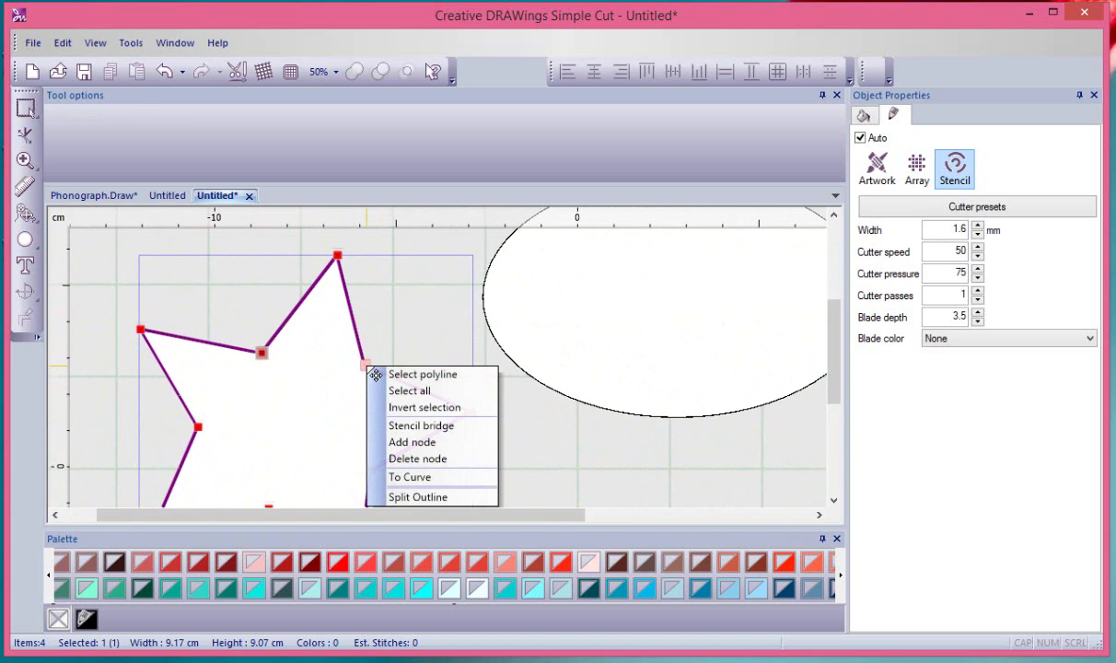
pyautogui.click(439, 426)
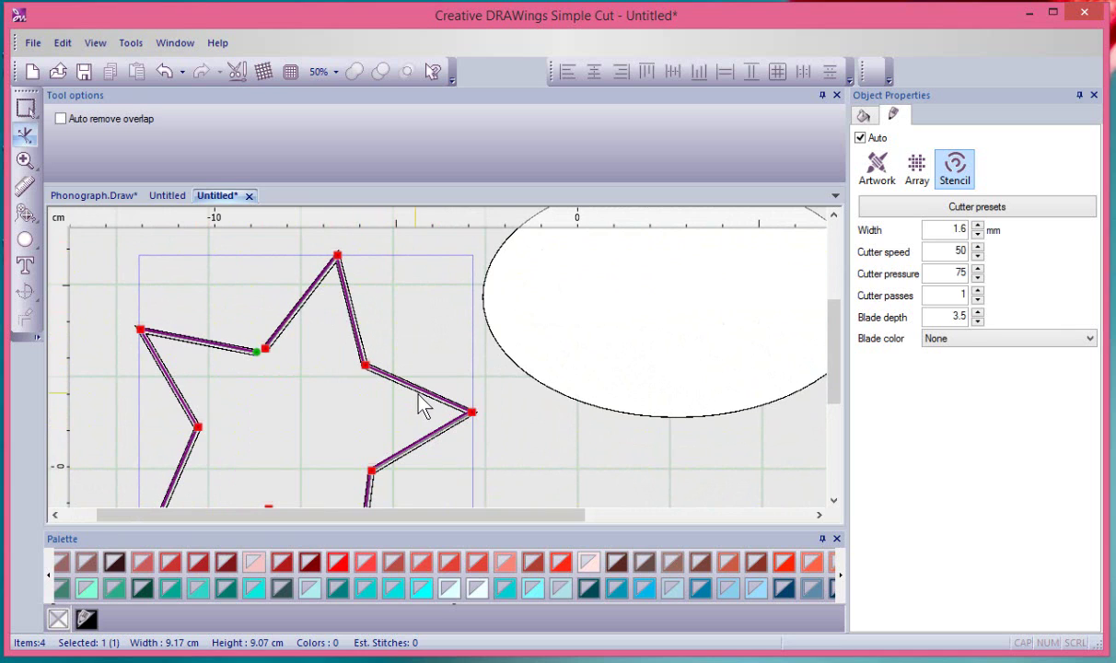
pyautogui.click(419, 390)
pyautogui.rightClick(421, 391)
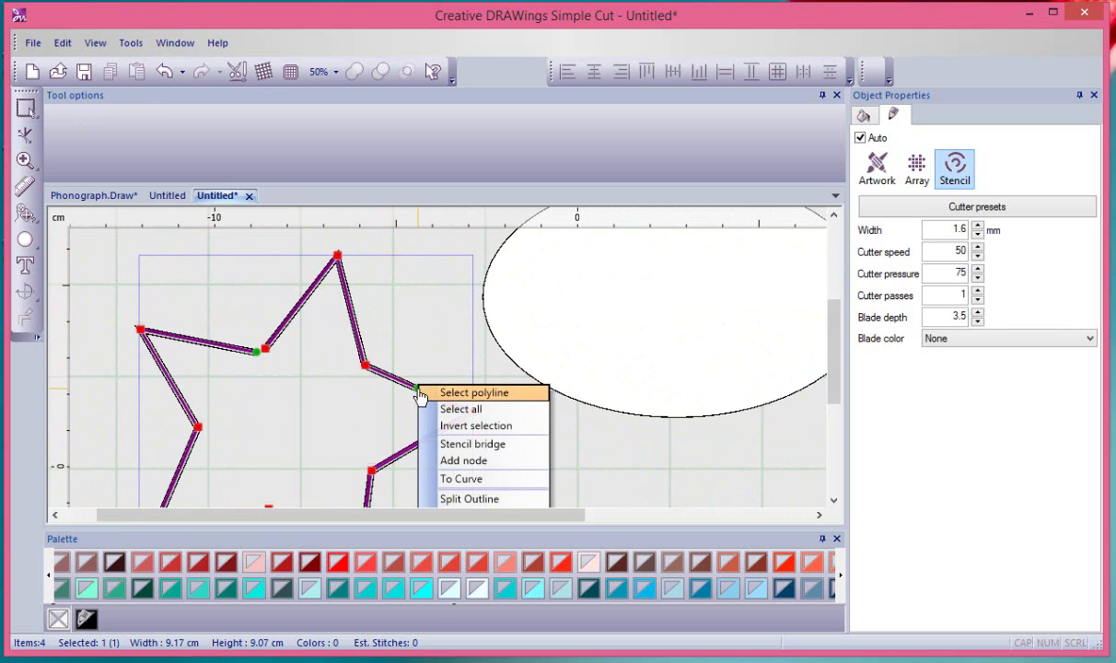
pyautogui.click(477, 446)
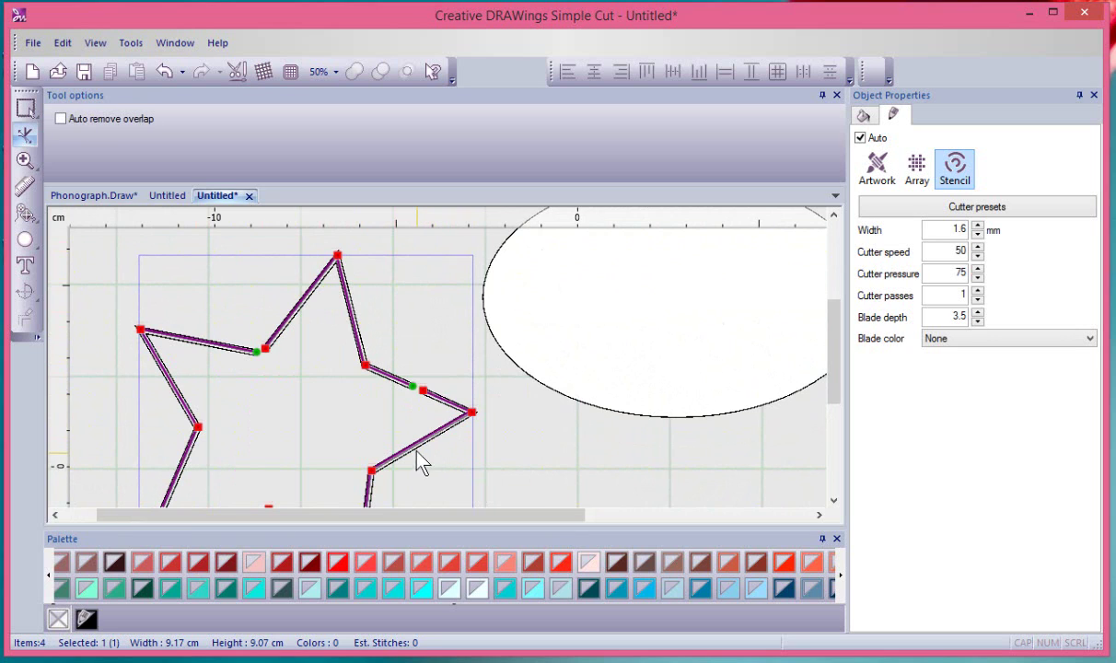
# - Add a node on the star's lower-left edge and a stencil bridge on its lower edge
pyautogui.rightClick(183, 465)
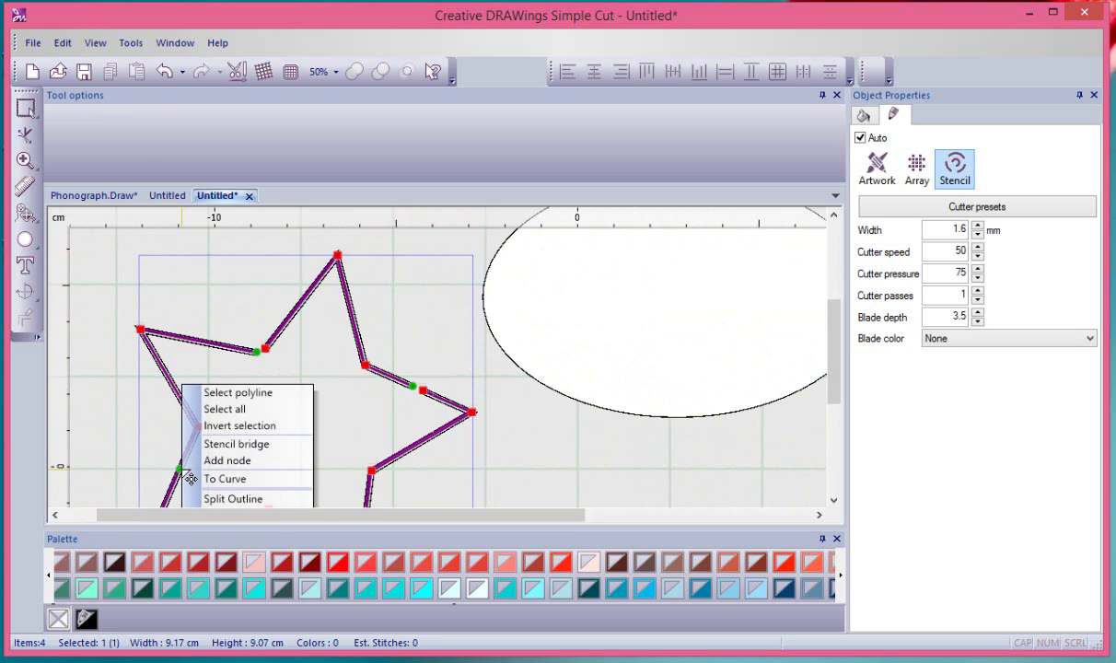
pyautogui.click(236, 456)
pyautogui.scroll(-2, 242, 451)
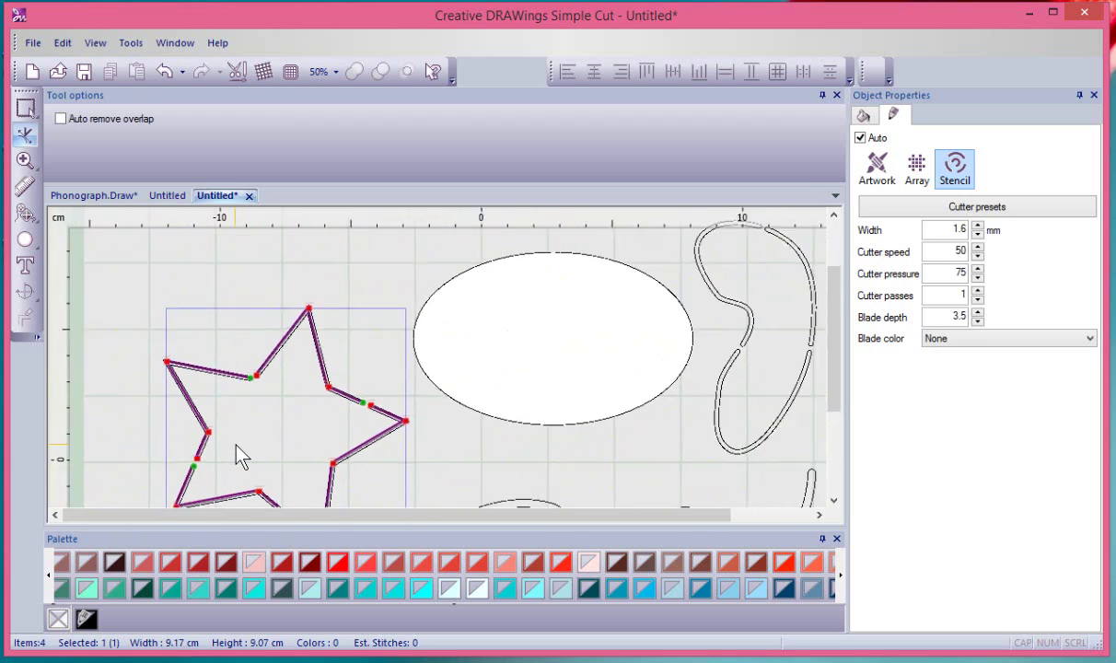
pyautogui.scroll(1, 316, 491)
pyautogui.scroll(1, 323, 491)
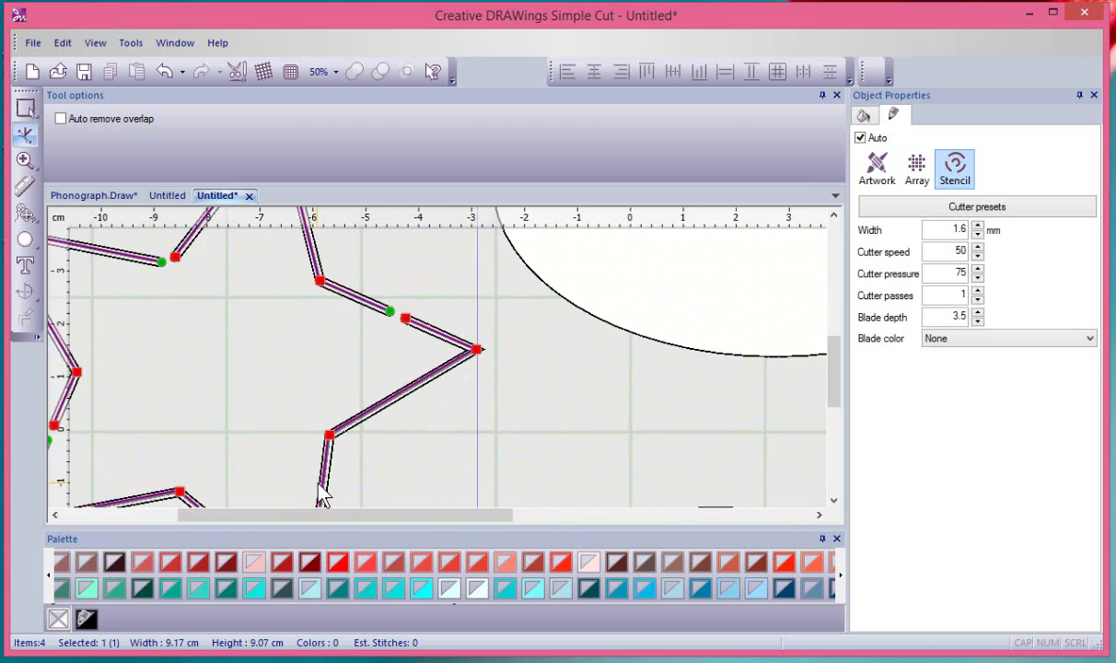
pyautogui.rightClick(327, 474)
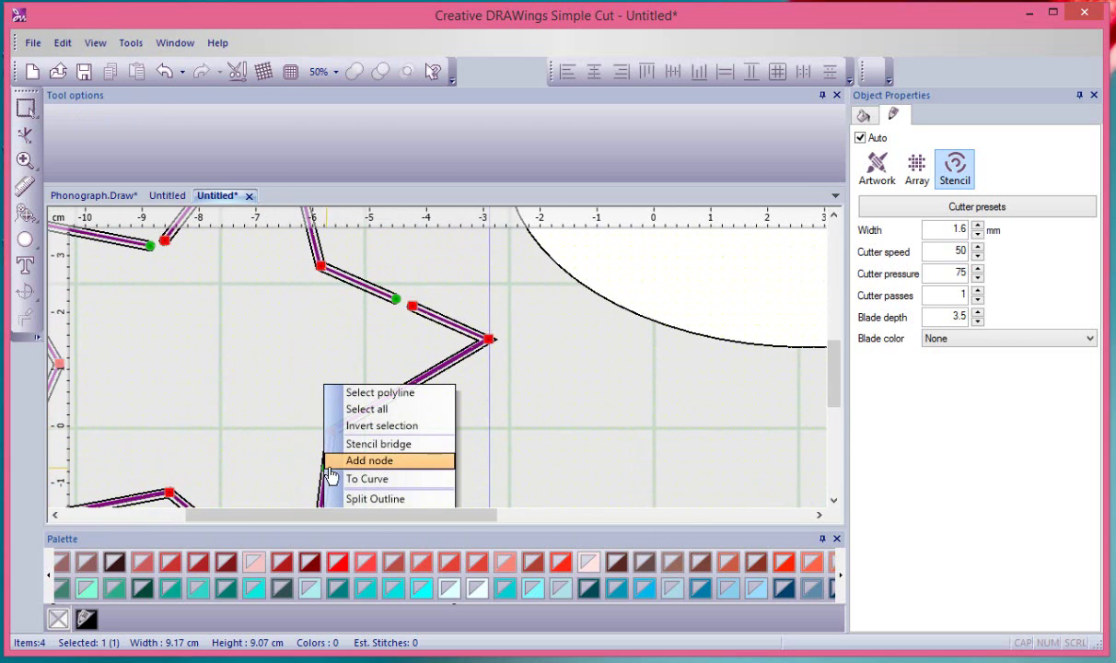
pyautogui.click(373, 443)
pyautogui.scroll(-2, 394, 452)
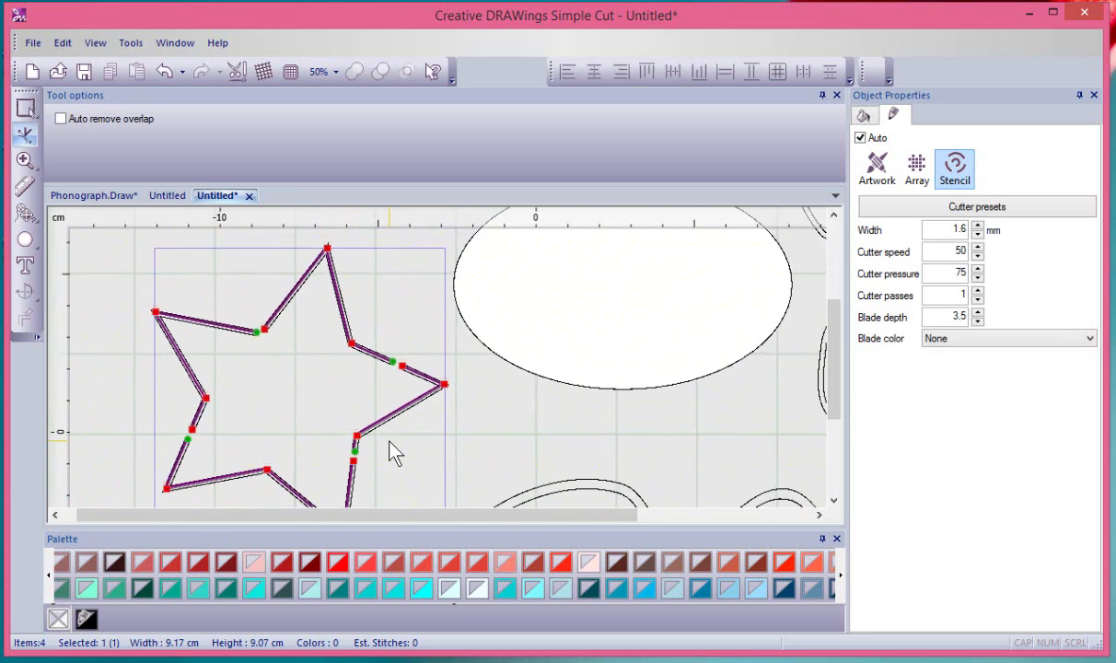
# - Set the star's stencil Width in Object Properties to 3, then deselect it
pyautogui.click(35, 111)
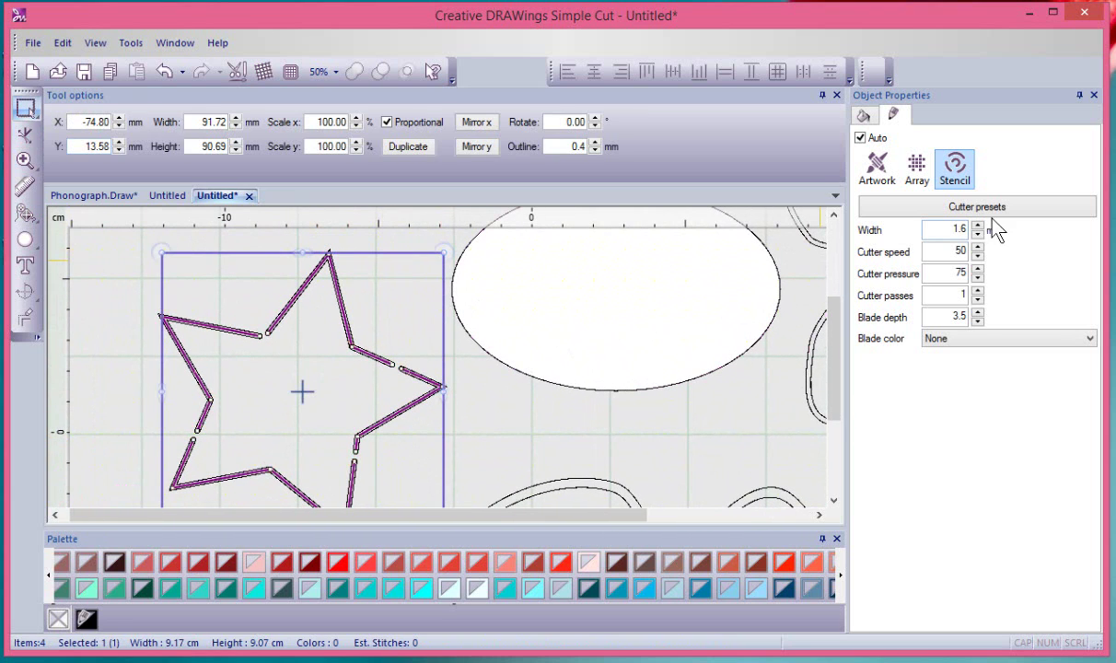
pyautogui.doubleClick(958, 230)
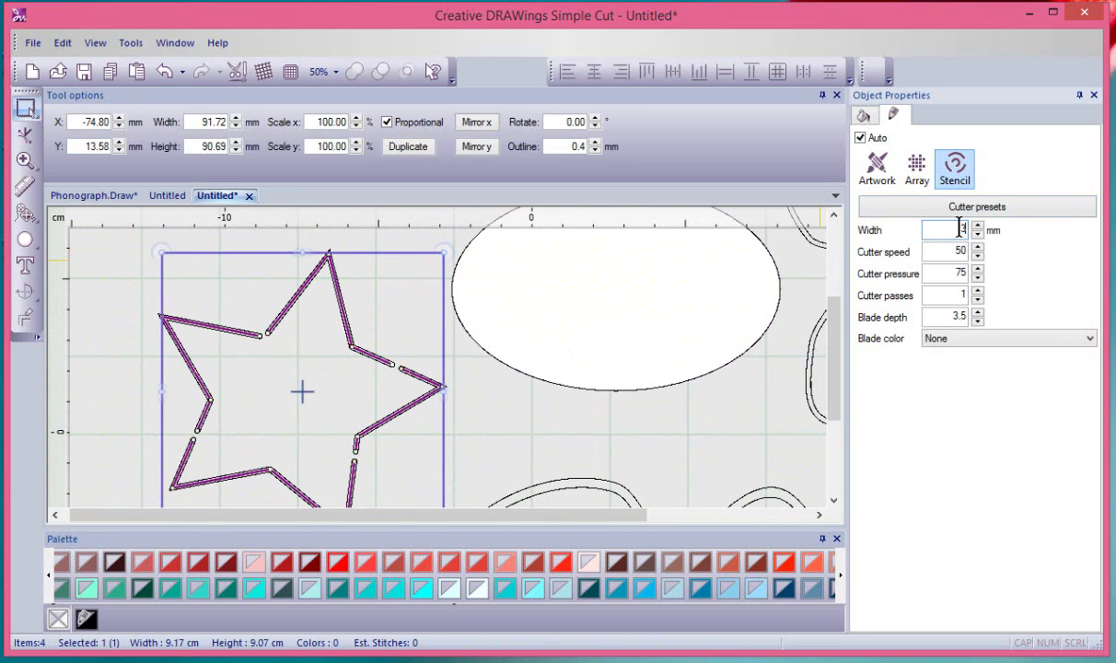
pyautogui.write('3')
pyautogui.press('Return')
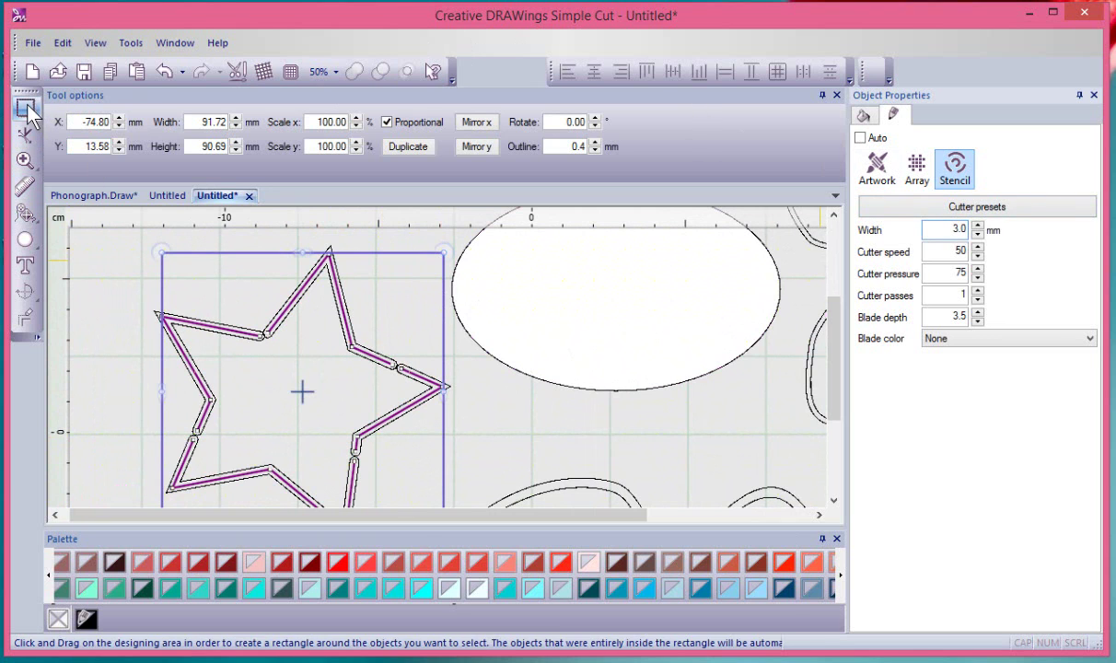
pyautogui.click(267, 381)
pyautogui.scroll(-2, 386, 335)
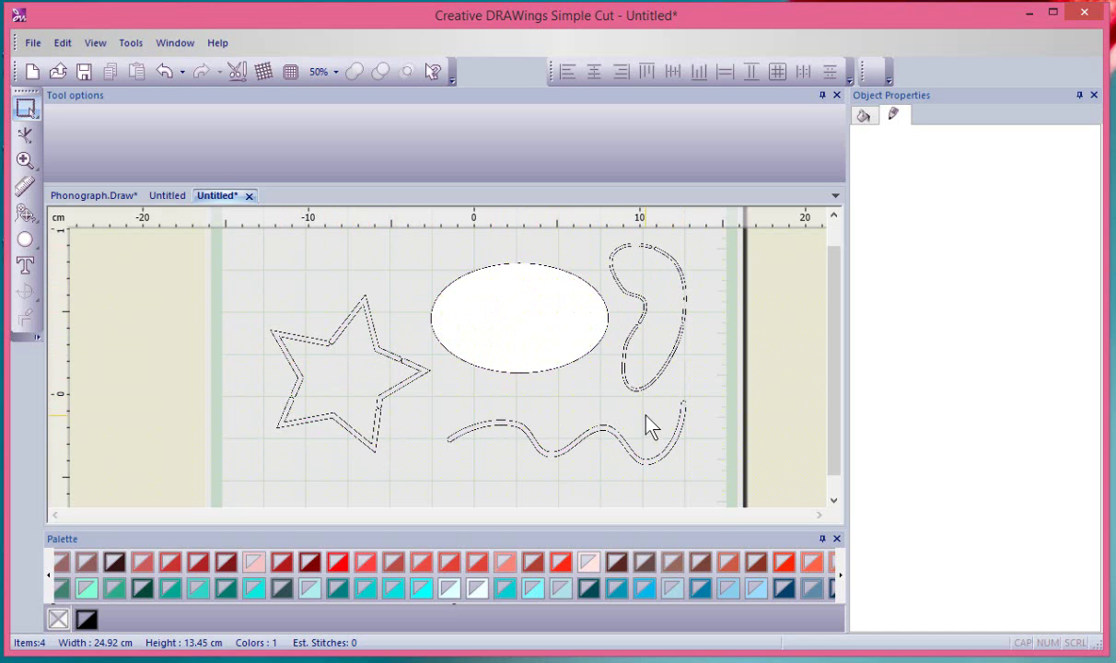
pyautogui.scroll(-1, 650, 426)
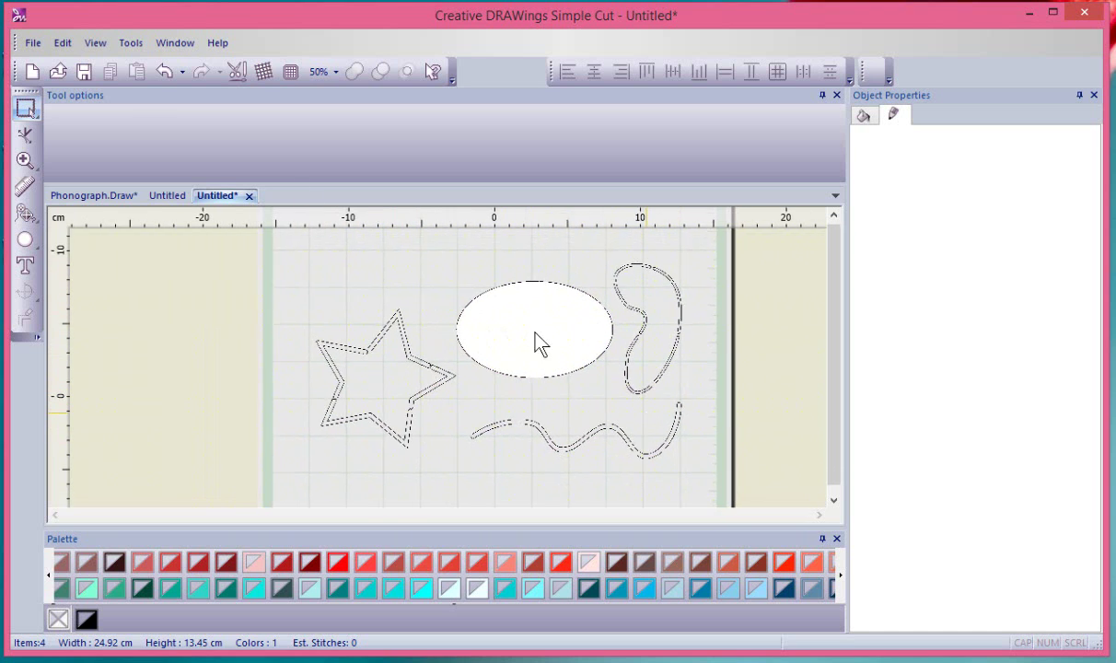
# - Preview the 26.1 × 14.4 cm stencil job via File > Export > To Cutter, then close it
pyautogui.click(32, 43)
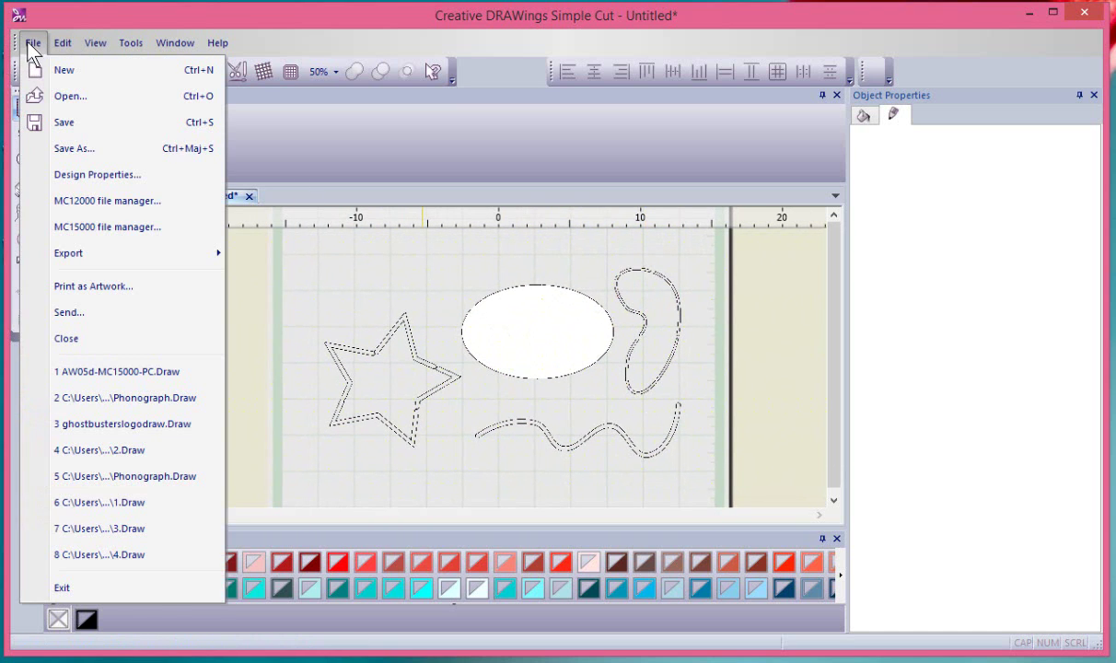
pyautogui.moveTo(104, 252)
pyautogui.click(308, 412)
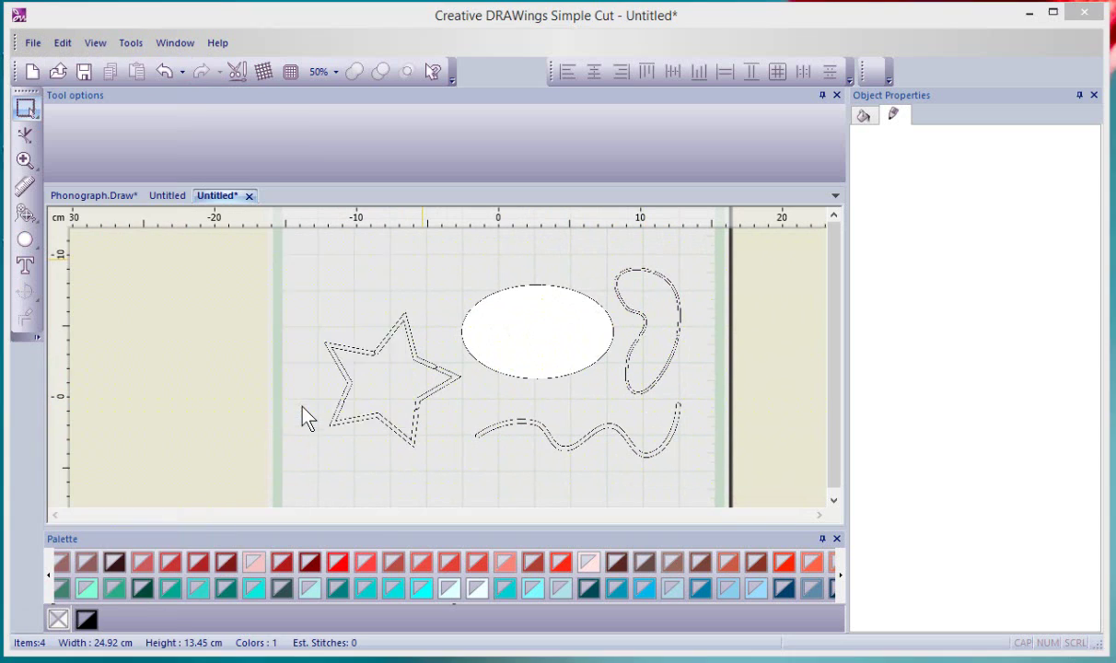
pyautogui.click(710, 495)
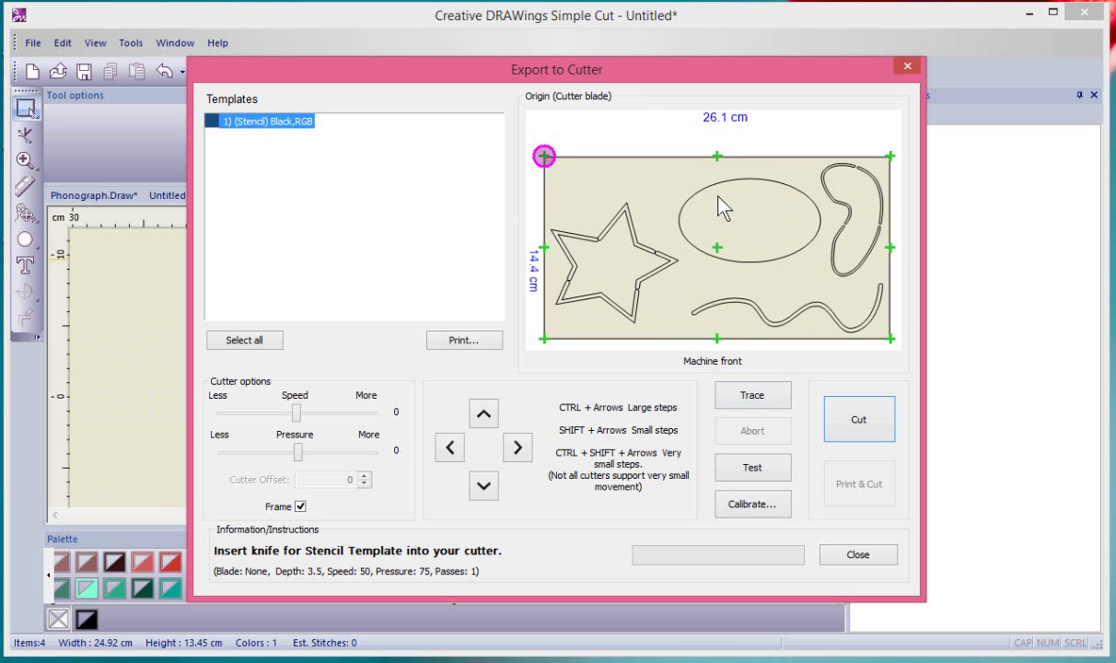
pyautogui.click(856, 556)
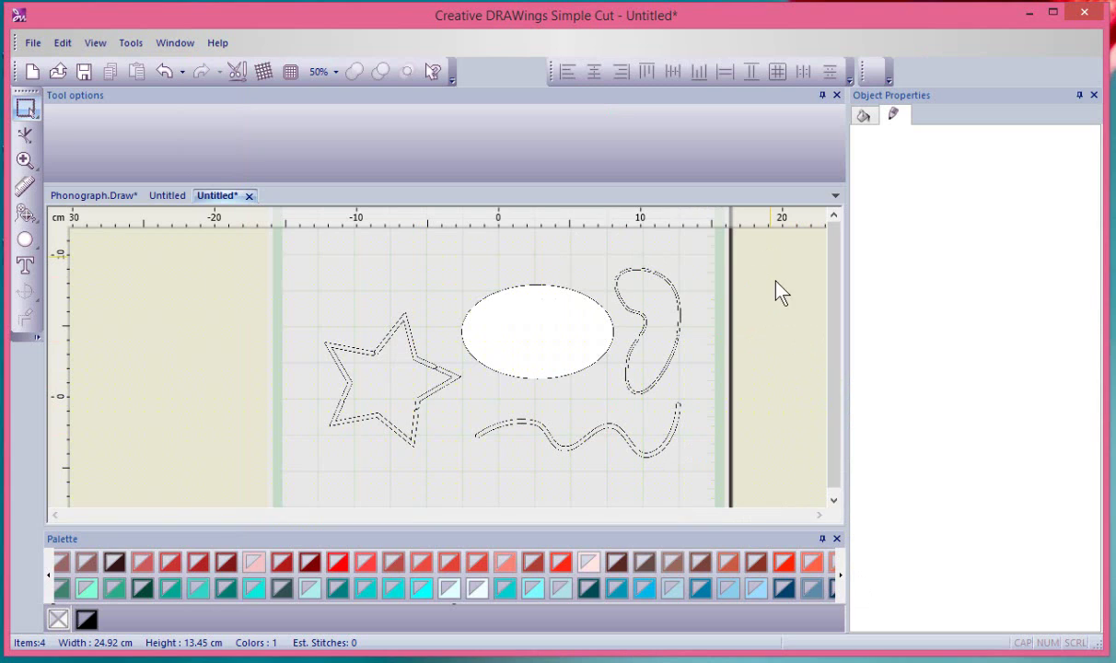